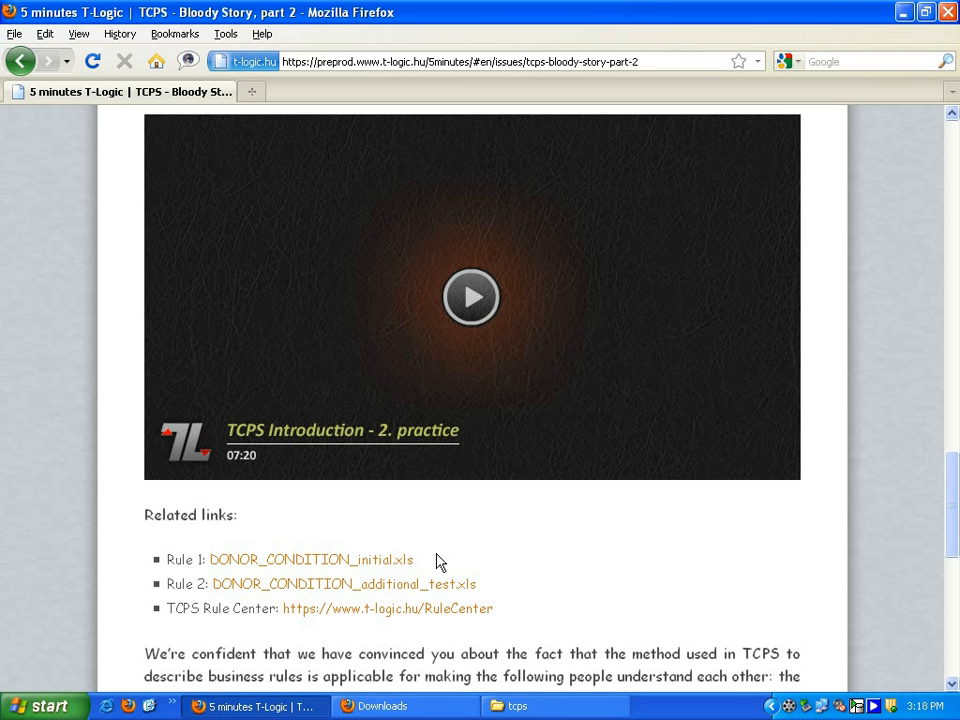
- Download the Rule 1 workbook DONOR_CONDITION_initial.xls from the related links and save the file
left_click(402, 562)
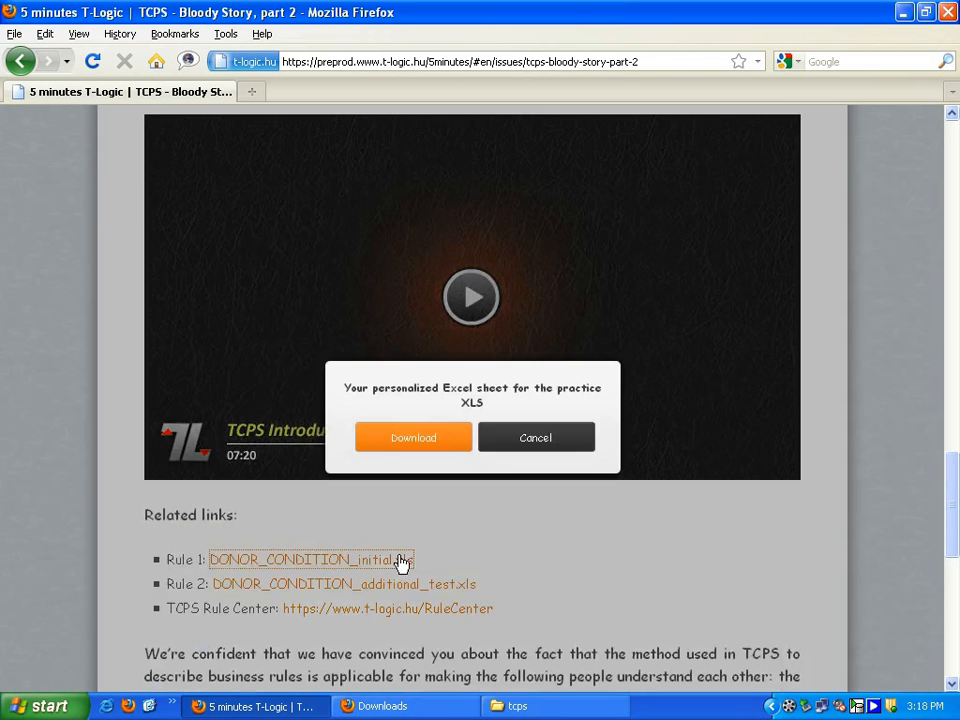
left_click(405, 440)
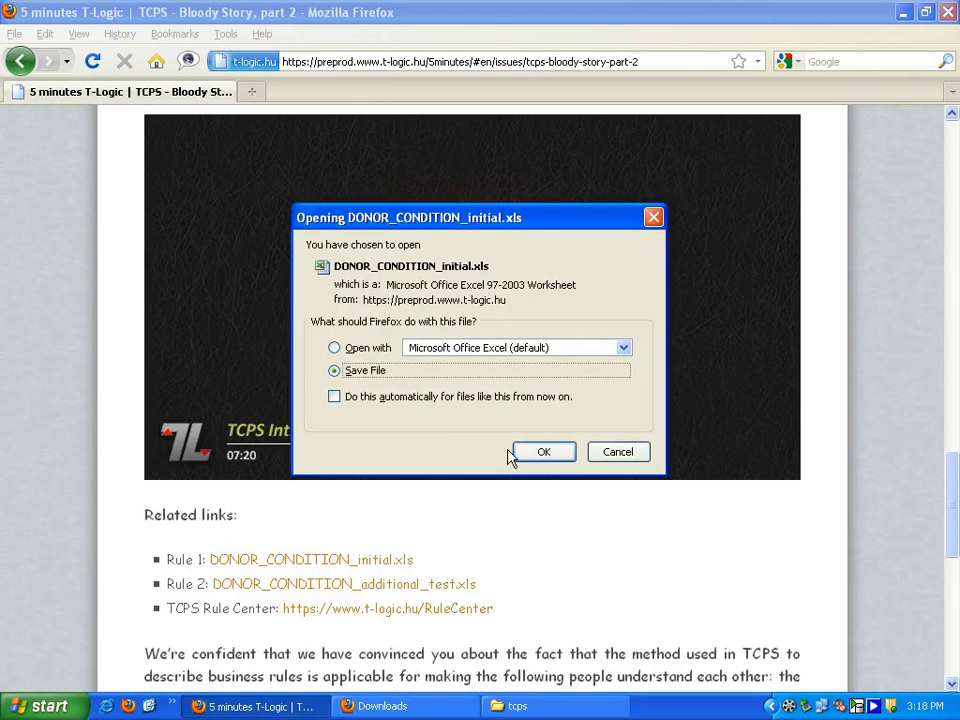
left_click(529, 452)
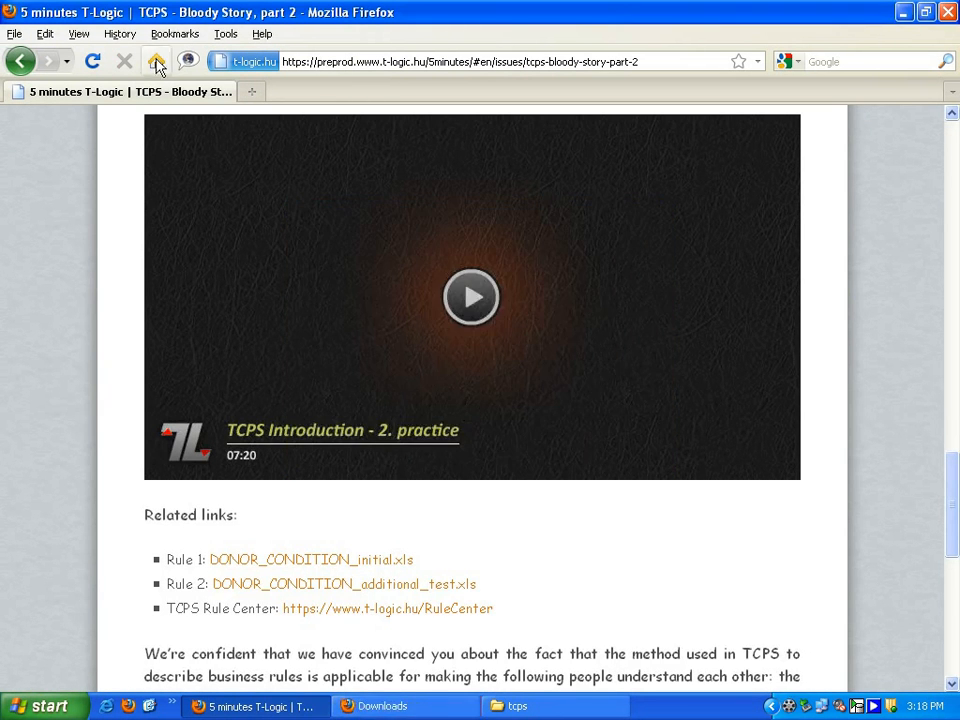
- Download the Rule 2 workbook DONOR_CONDITION_additional_test.xls from the related links and save the file
left_click(305, 585)
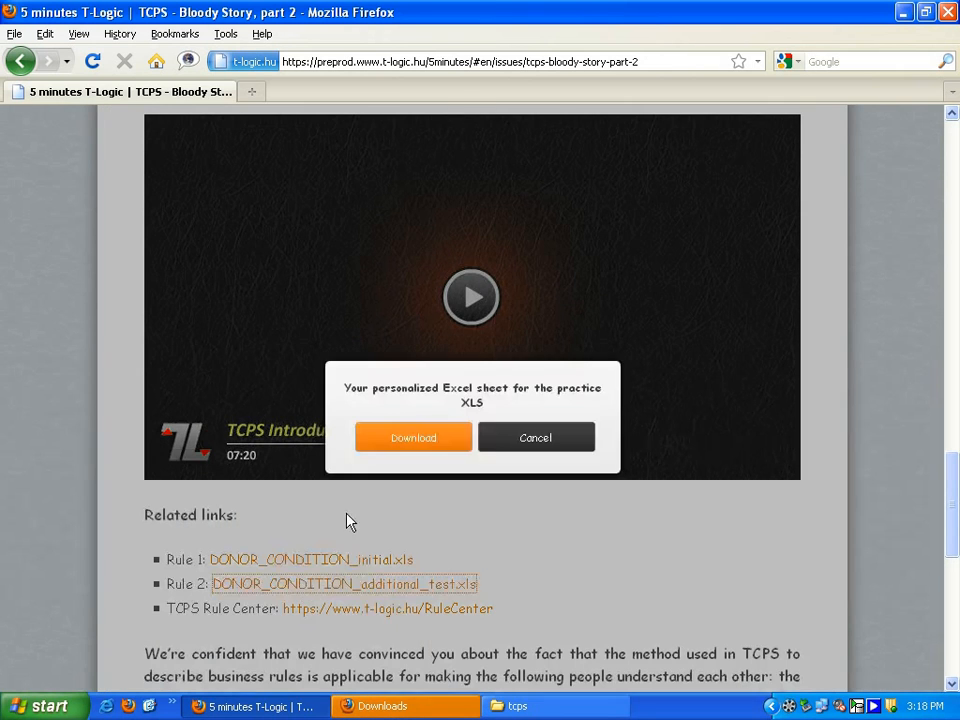
left_click(428, 437)
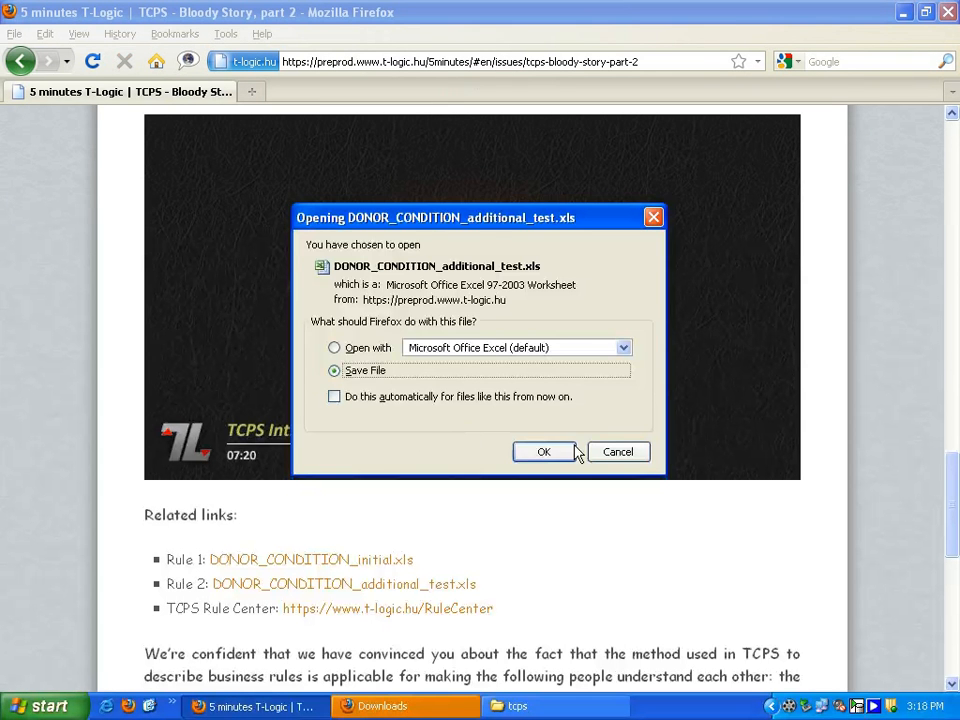
left_click(559, 452)
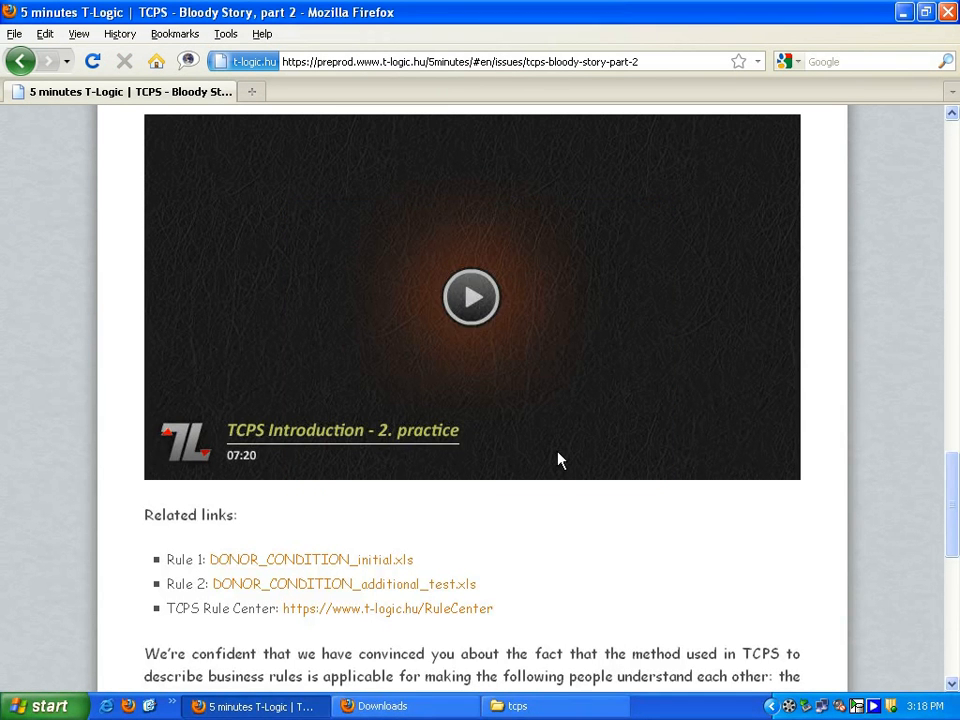
- Go to the TCPS Rule Center from the related links and launch TestDriver with the Java Web Start Launcher
left_click(474, 619)
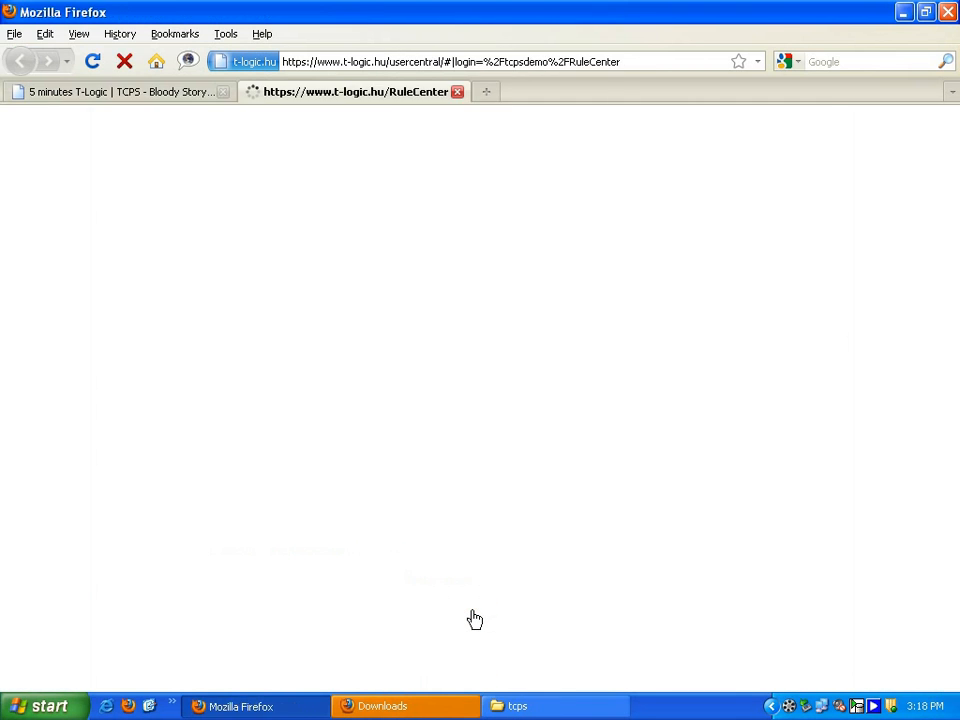
left_click(452, 432)
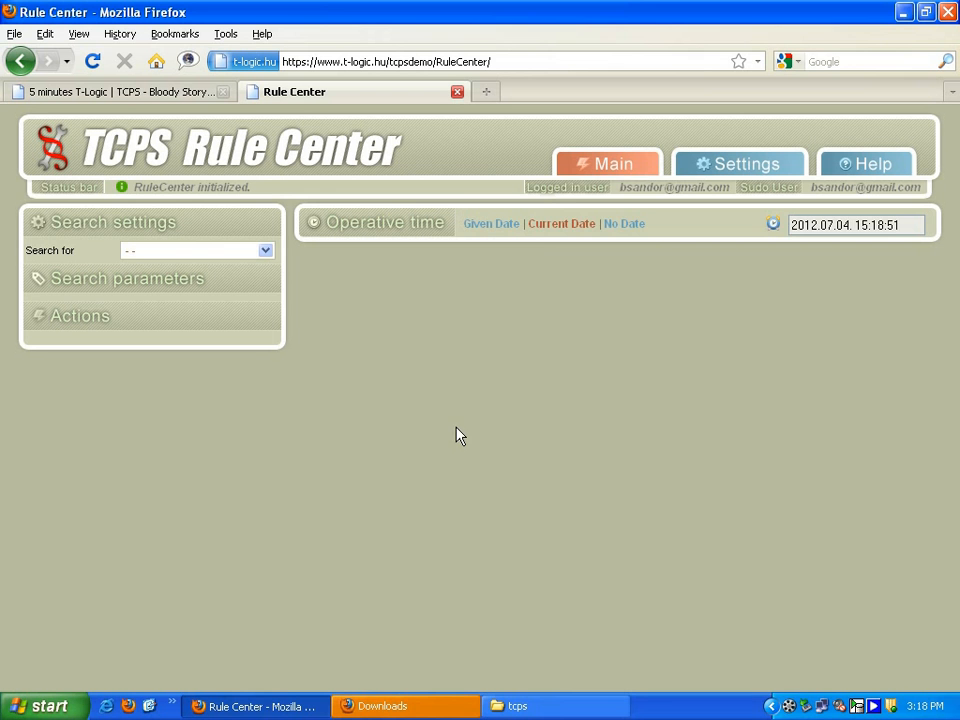
mouse_move(606, 171)
left_click(606, 207)
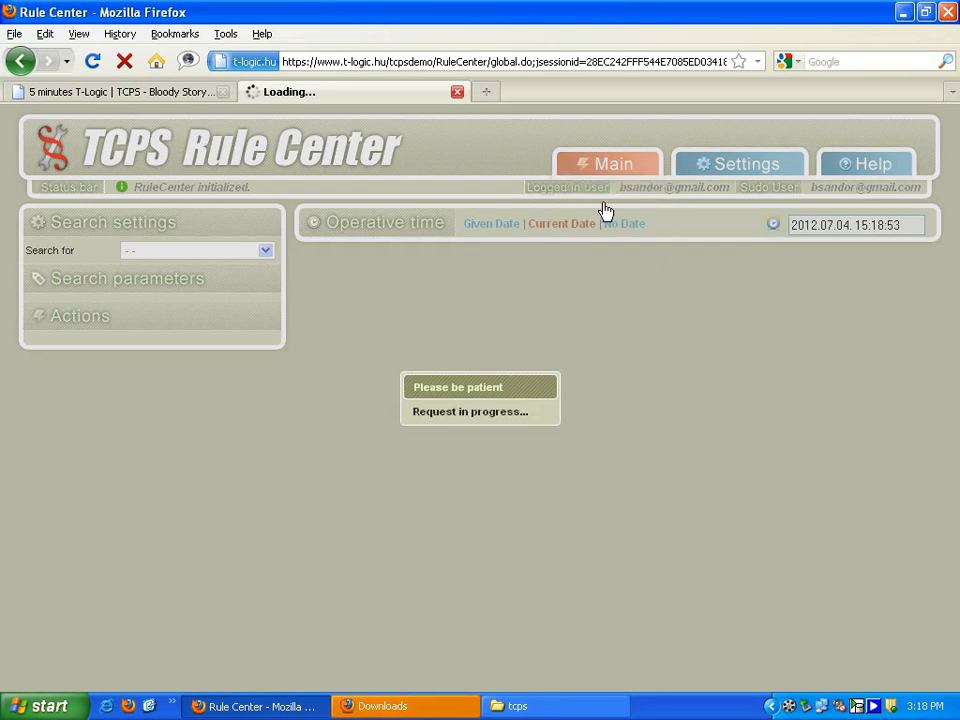
left_click(157, 356)
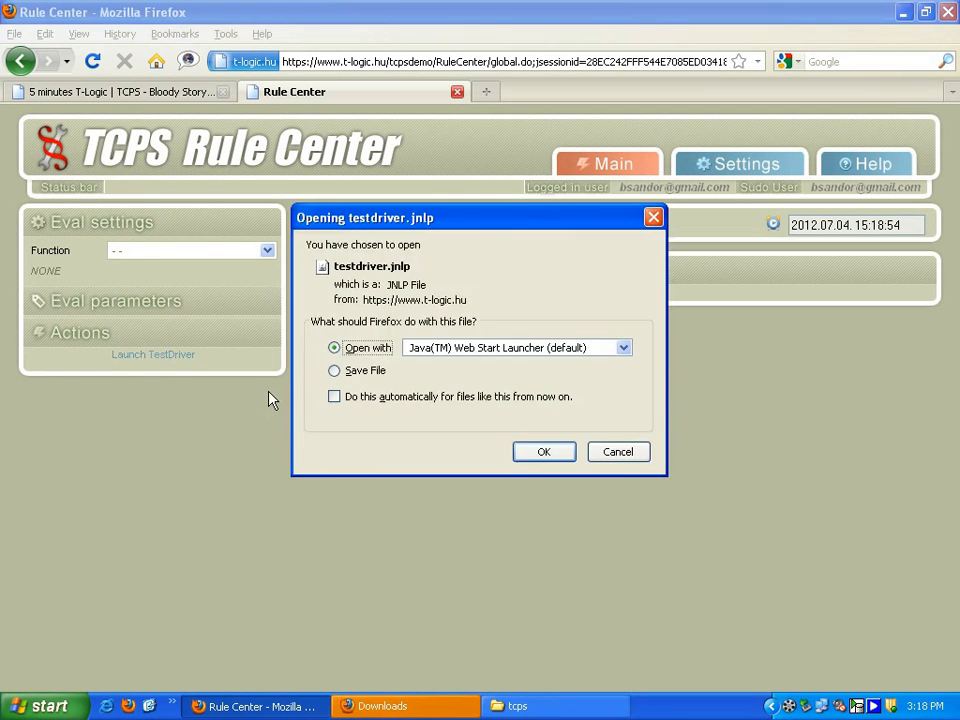
left_click(531, 456)
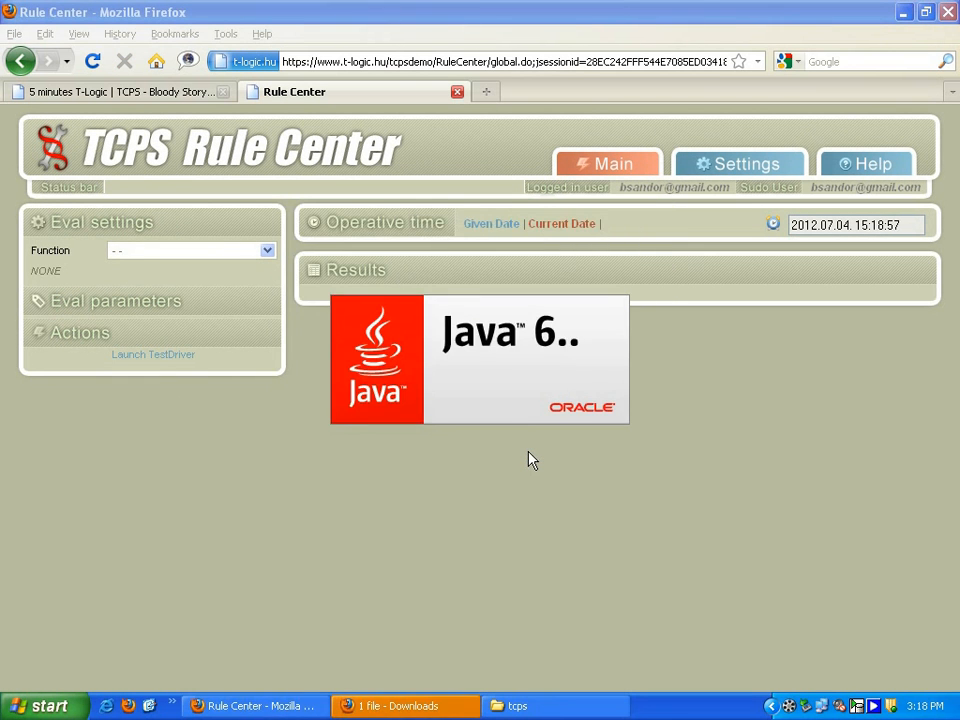
left_click(594, 350)
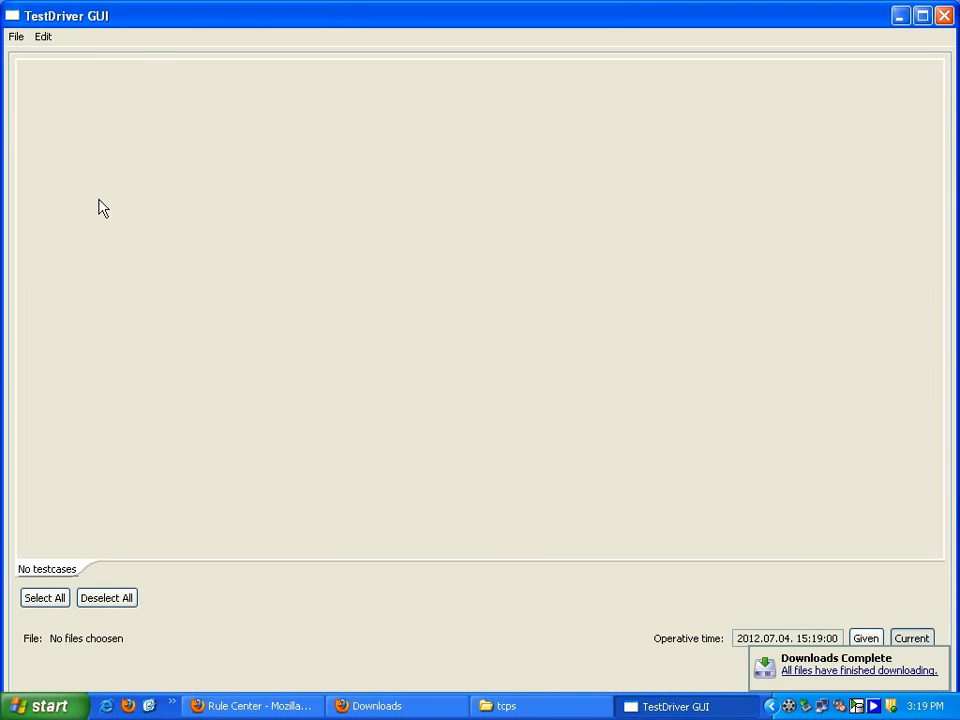
- Load the test cases from DONOR_CONDITION_initial in the tcps folder and run all of them
left_click(16, 36)
left_click(40, 56)
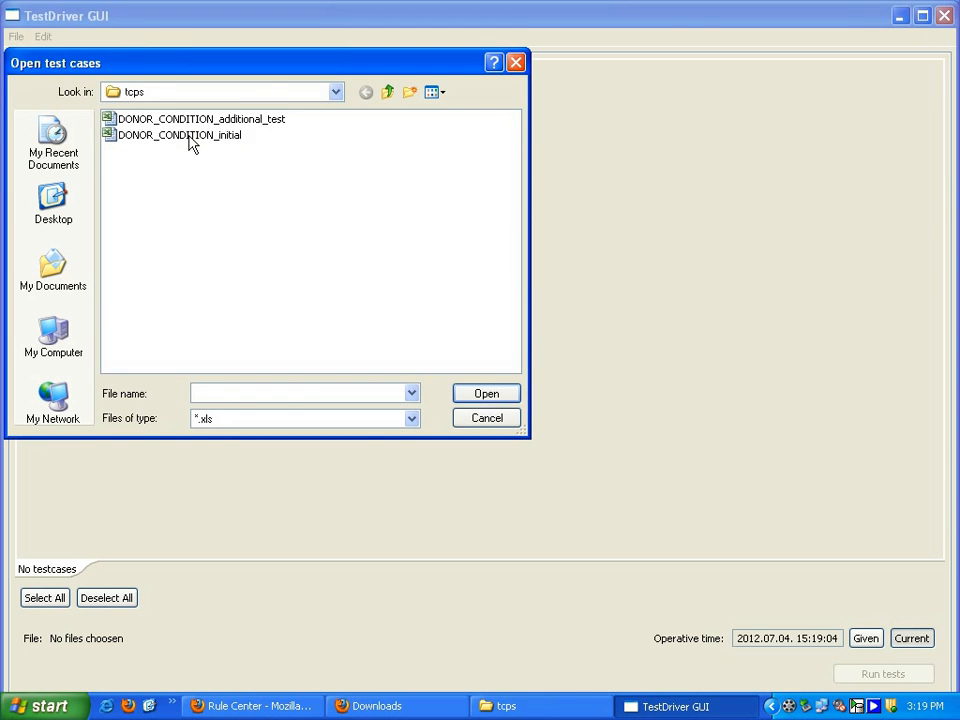
left_click(190, 138)
left_click(497, 396)
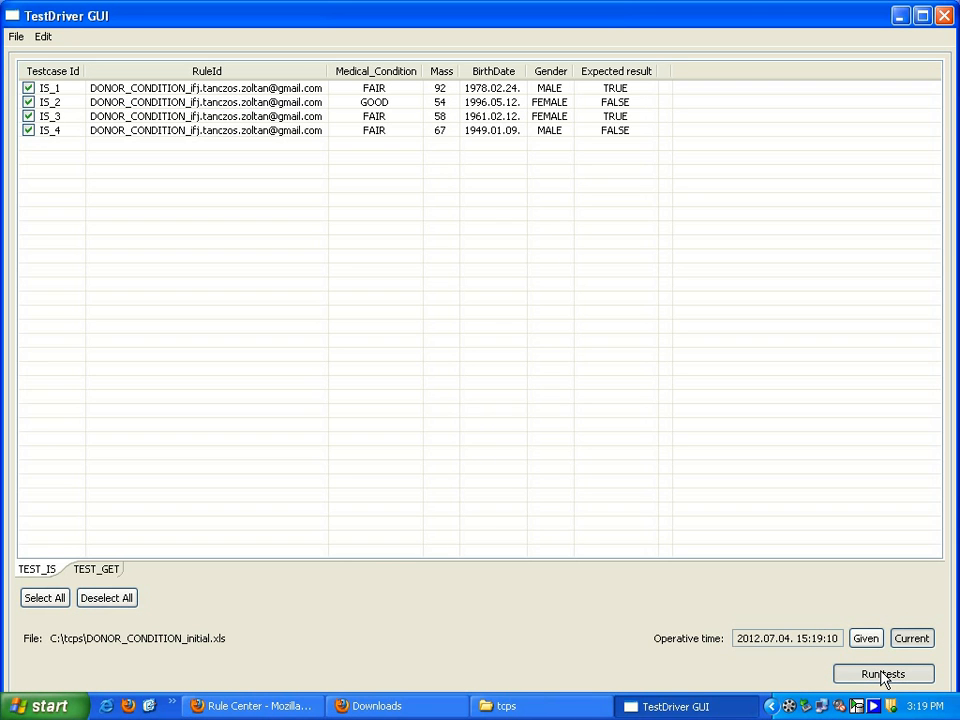
left_click(884, 676)
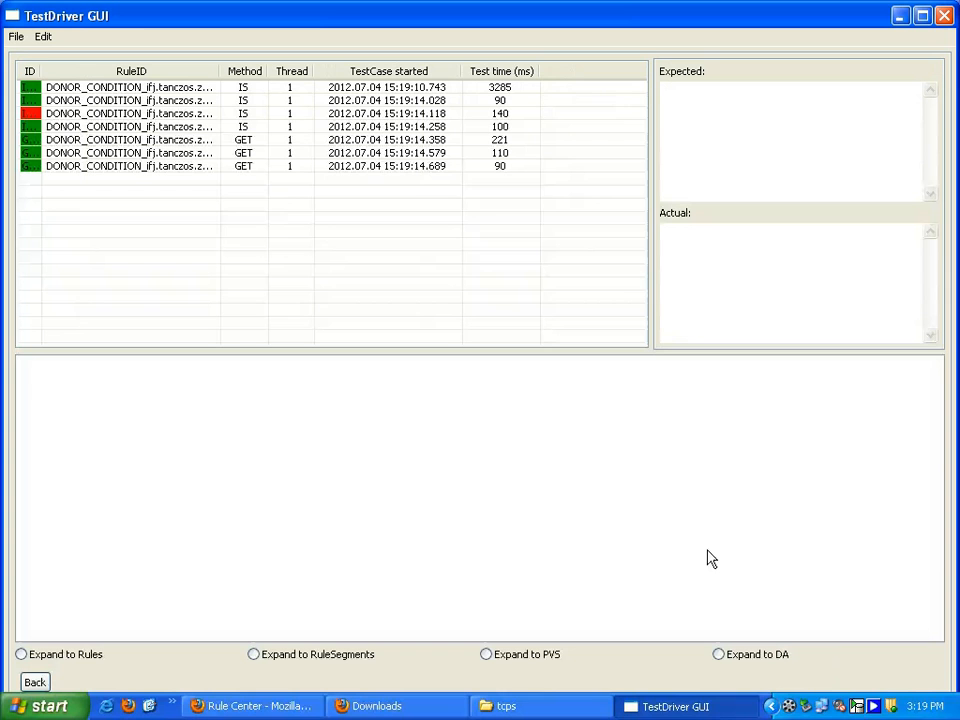
- Compare the expected and actual results of the third IS test case and the first GET test case
left_click(53, 115)
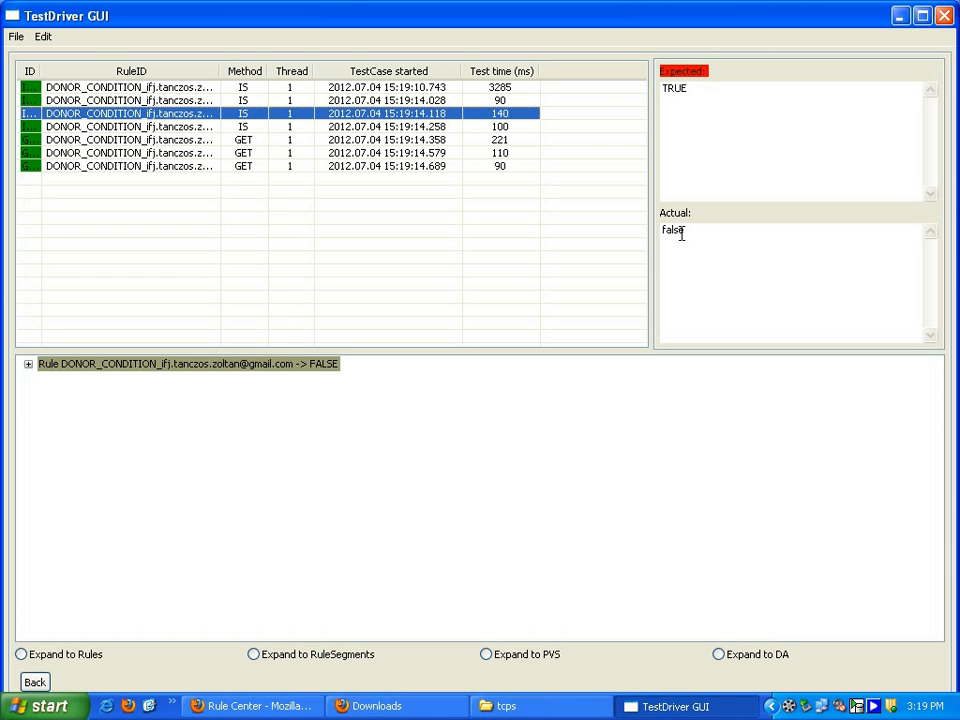
left_click(228, 143)
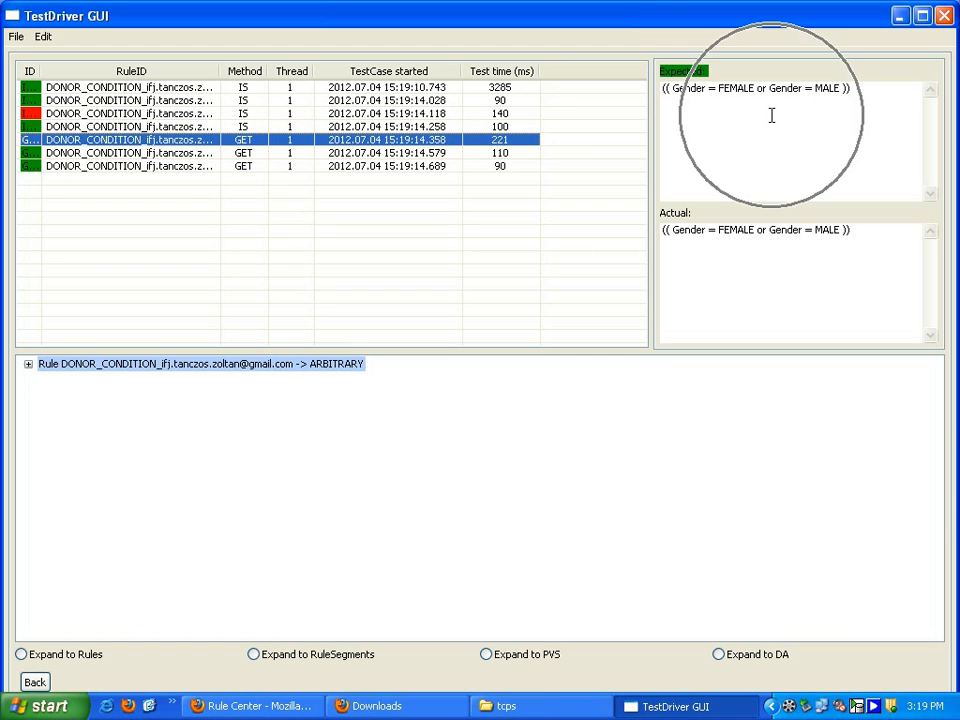
key("ctrl")
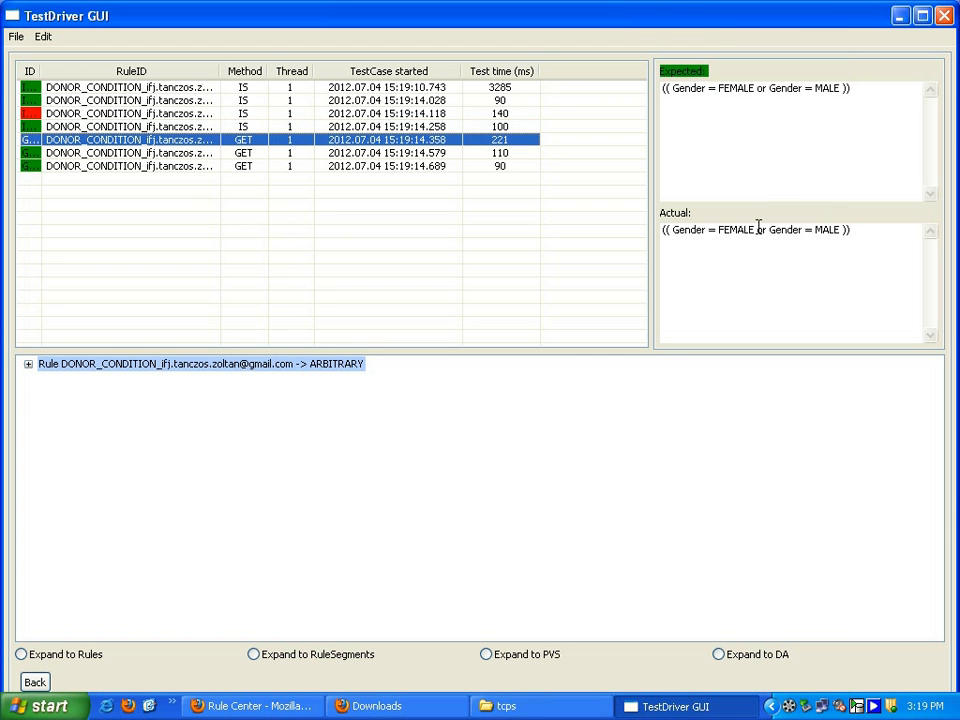
left_click(197, 115)
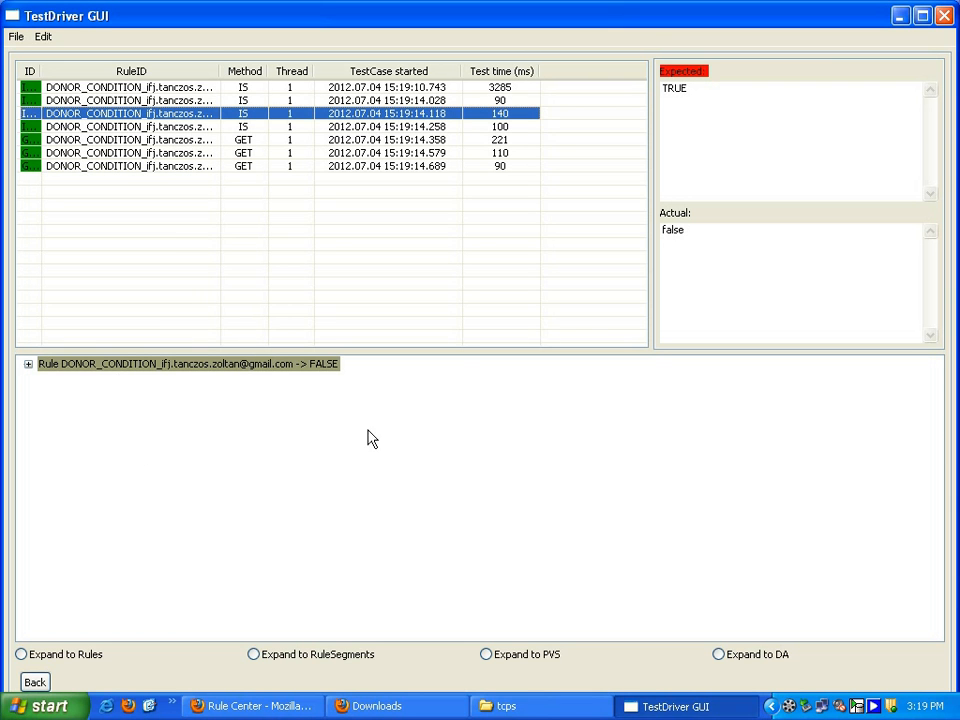
- Expand the third IS test's rule evaluation through the rule segment down to the decision attributes of PVS 001
left_click(28, 365)
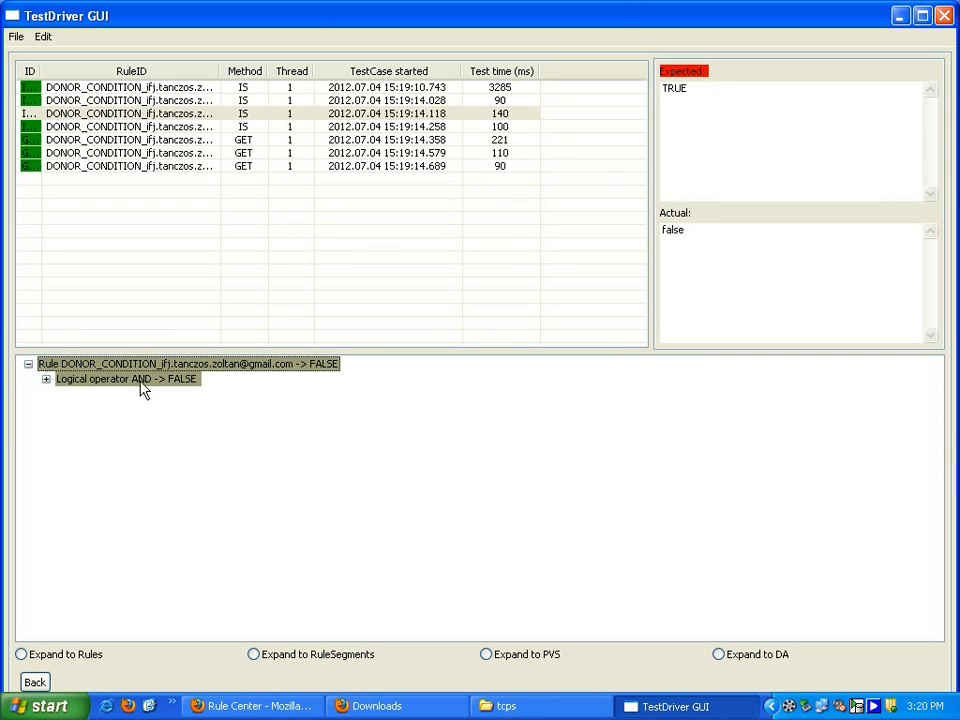
left_click(46, 379)
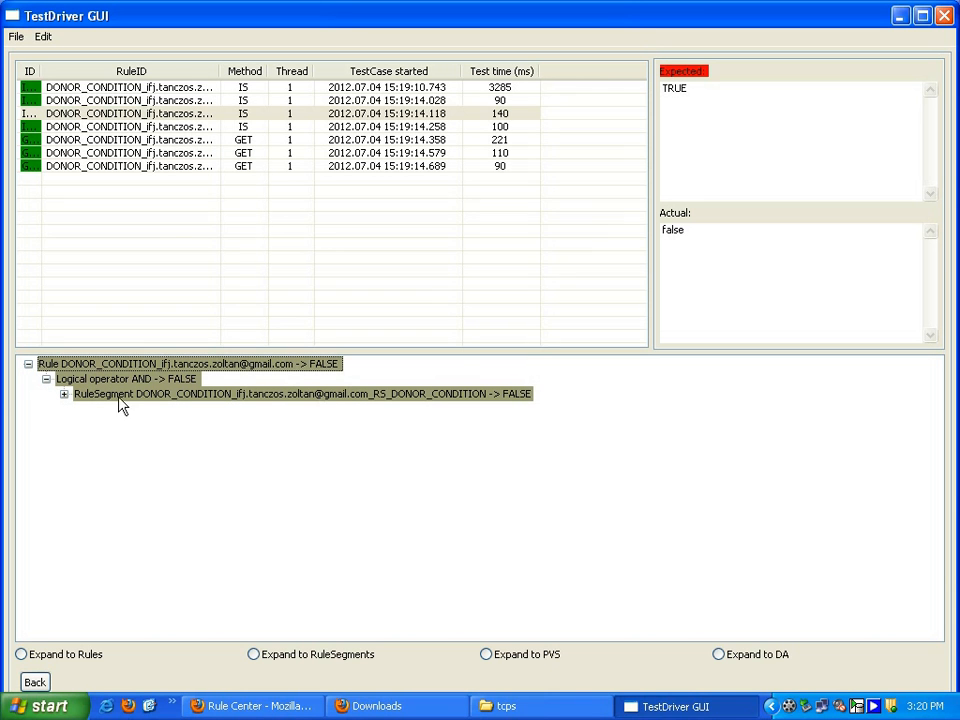
left_click(64, 395)
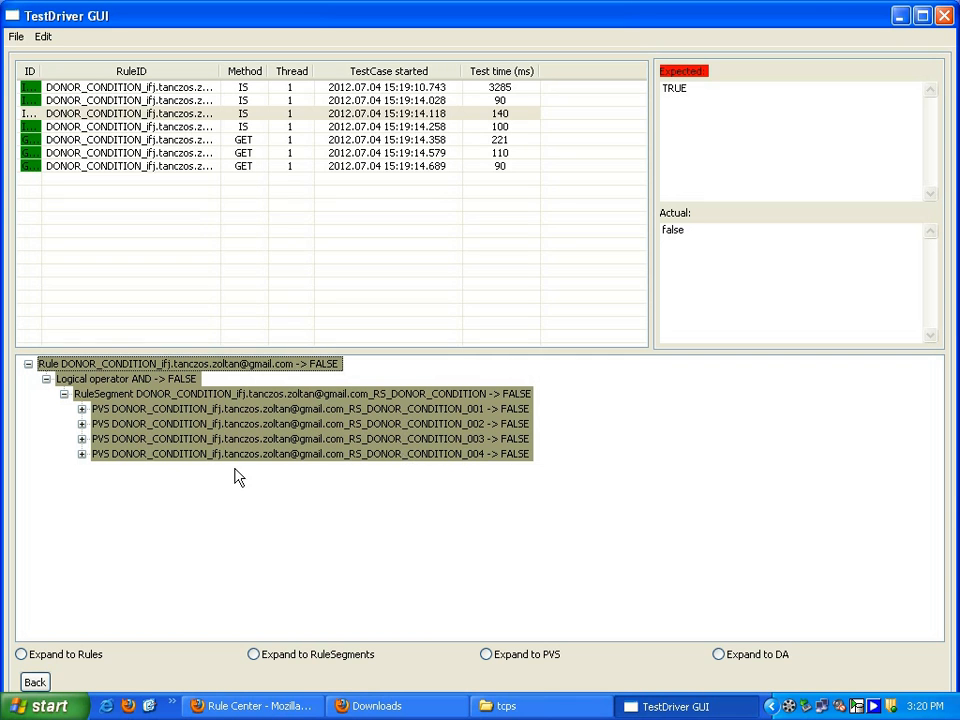
left_click(81, 409)
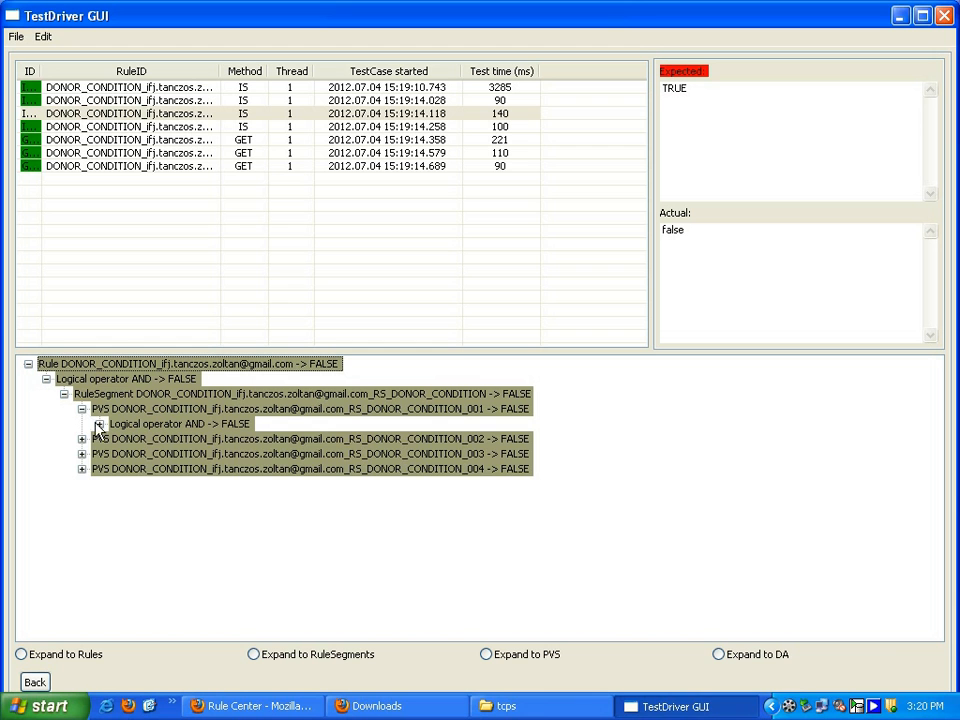
left_click(100, 424)
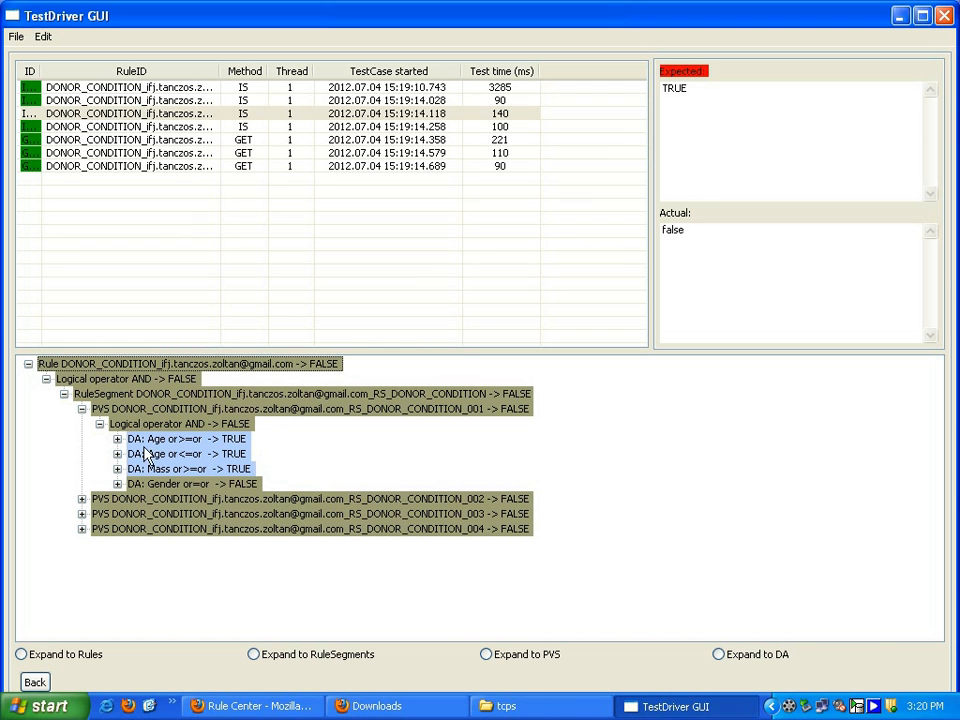
left_click(185, 485)
- Check the PVS conditions on the RS sheet of the DONOR_CONDITION_initial workbook in Excel, then close it and return to TestDriver
left_click(503, 706)
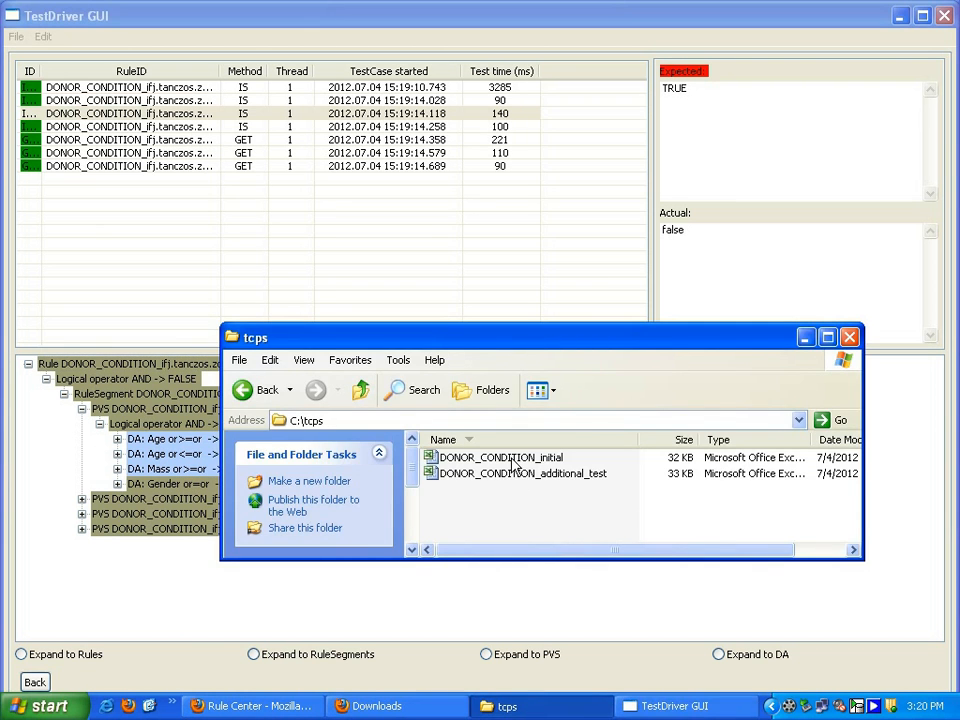
double_click(470, 457)
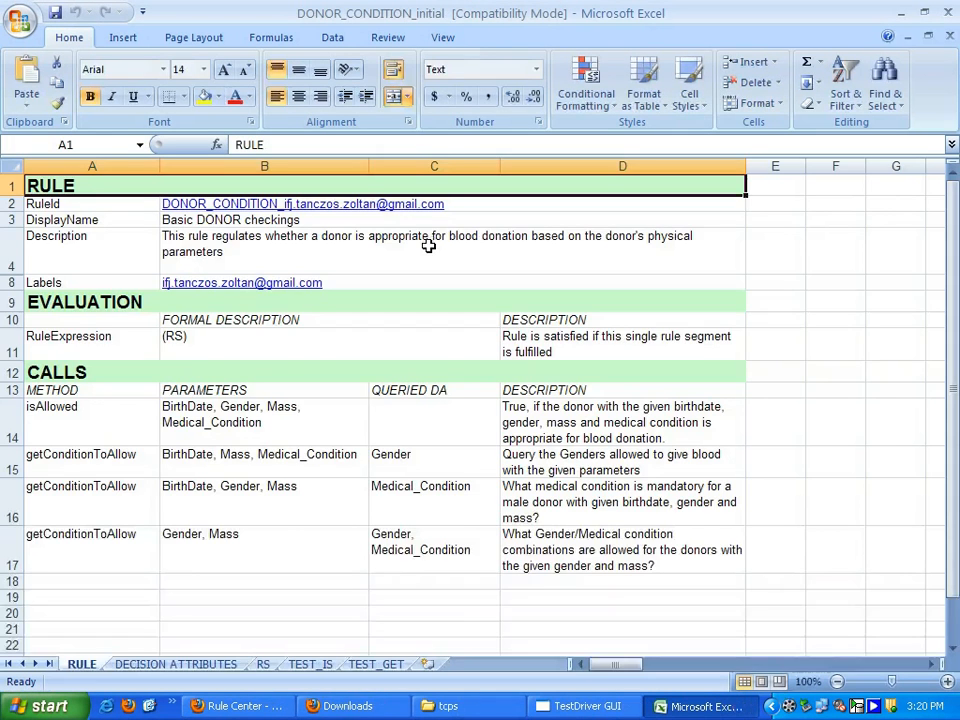
left_click(266, 665)
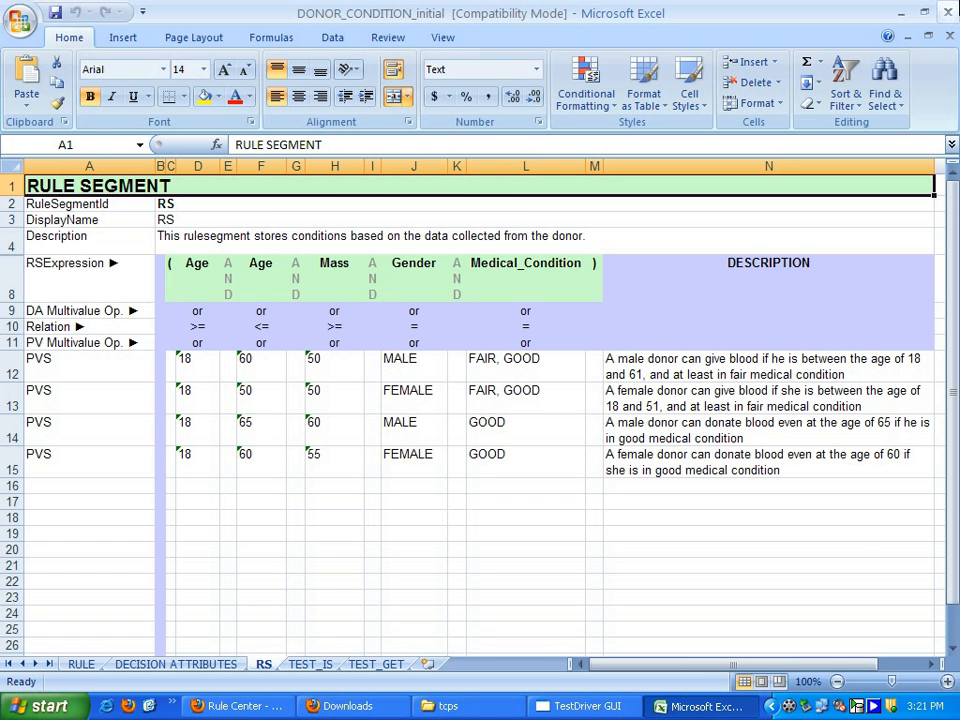
left_click(945, 12)
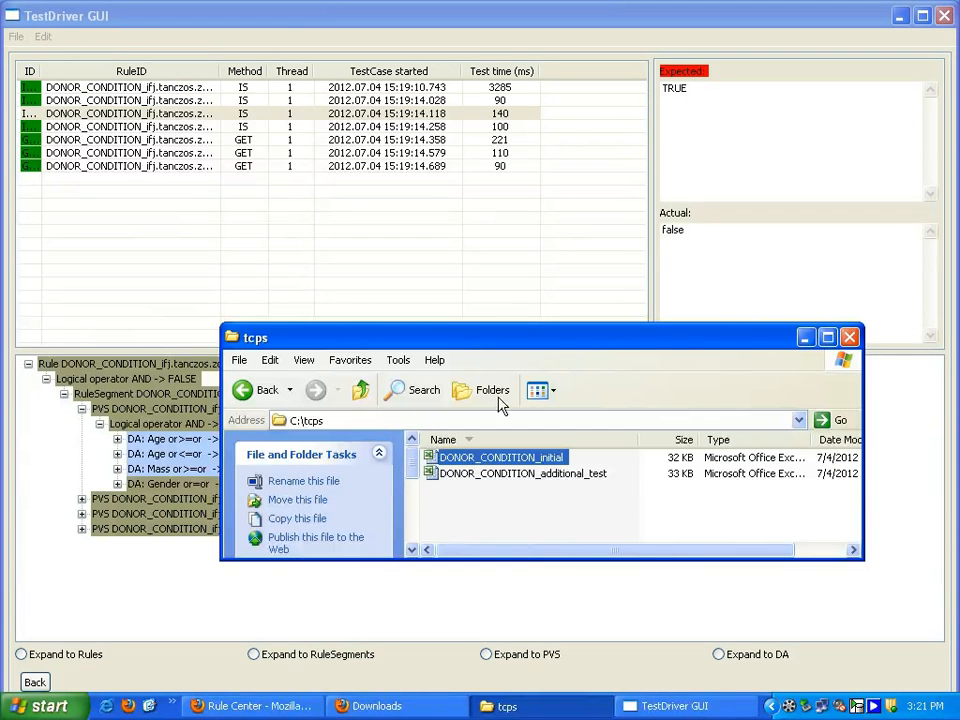
left_click(523, 600)
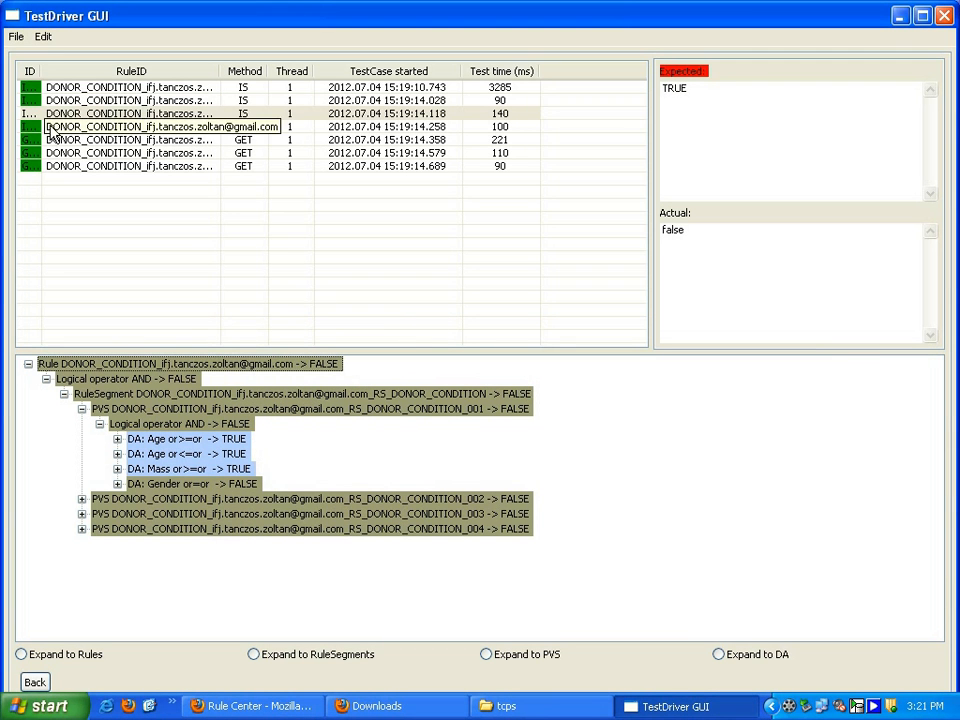
- Expand PVS 002 in the evaluation tree down to the decision attribute value of its upper Age limit
left_click(82, 498)
left_click(100, 513)
left_click(117, 543)
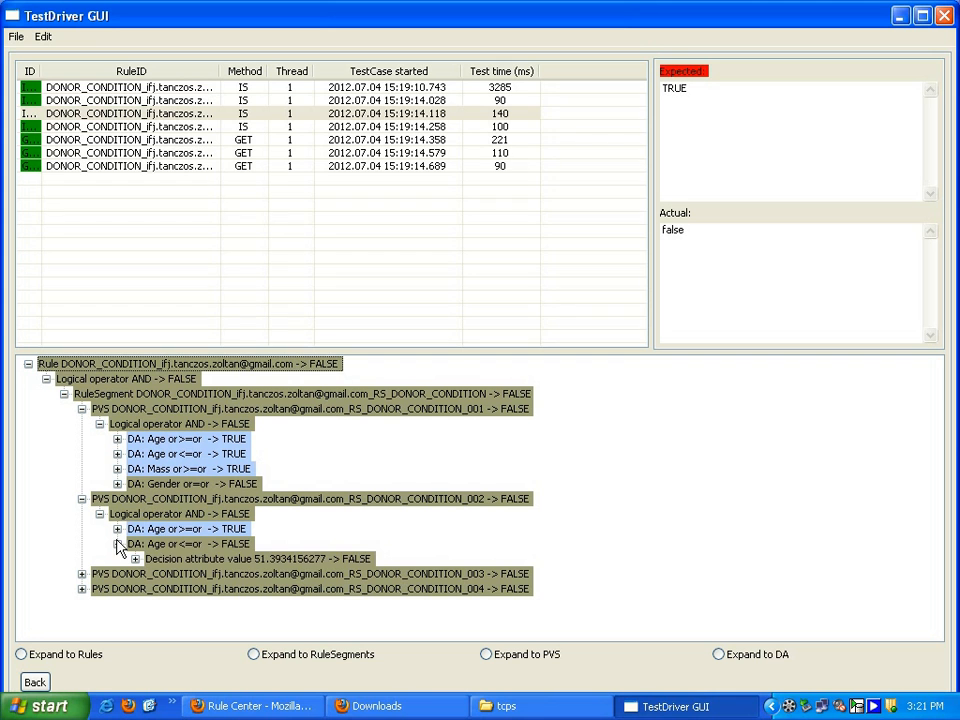
left_click(213, 560)
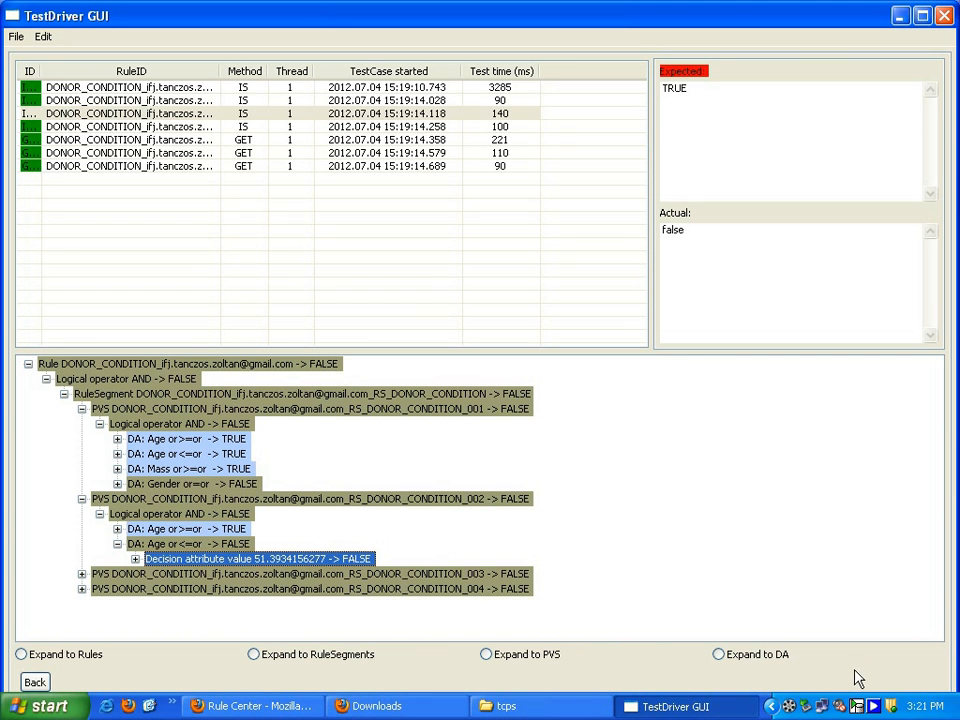
- Expand the whole evaluation tree to the DA level and review the decision attributes of PVS 003 and 004
left_click(719, 654)
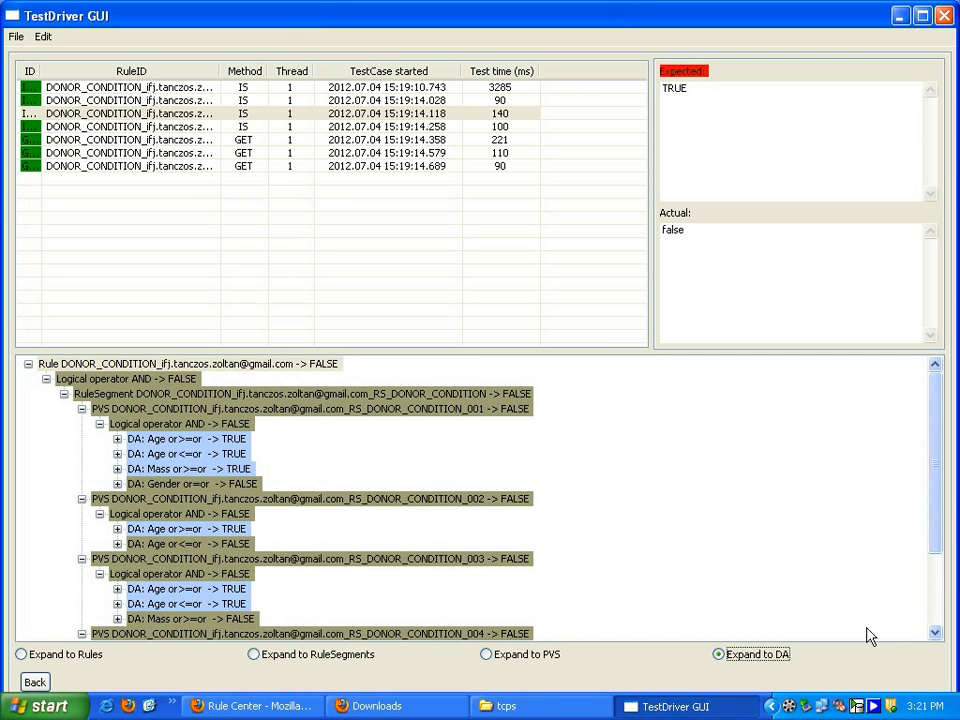
left_click_drag(934, 531, 932, 605)
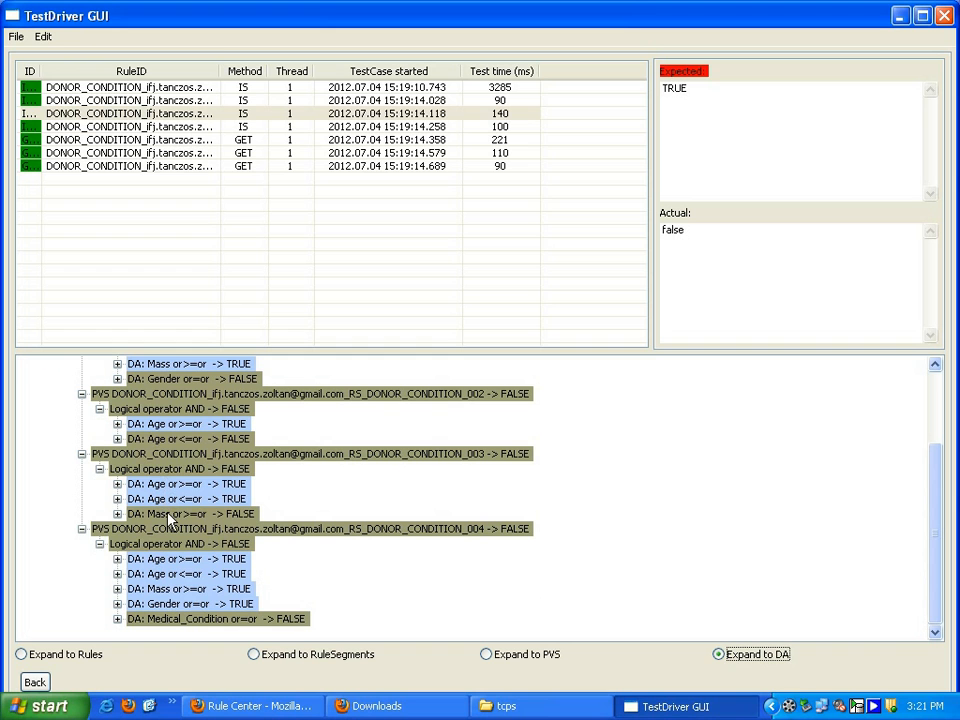
key("ctrl")
key("ctrl")
- Expand the upper Age limit under PVS 004 and its Mass attribute down to the evaluated condition
left_click(117, 573)
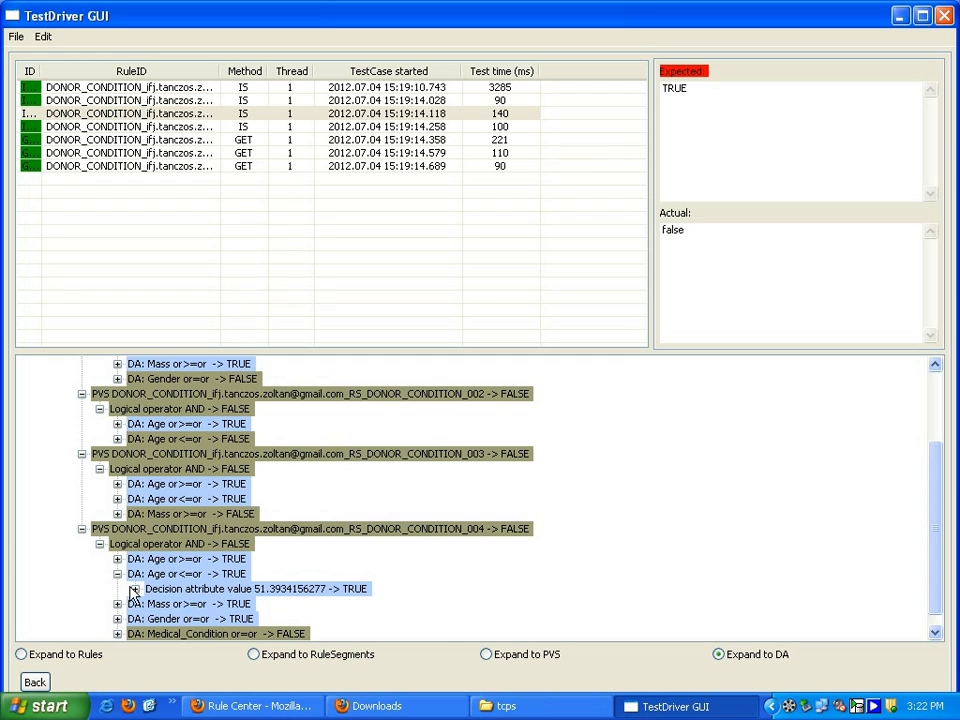
left_click(117, 603)
left_click(135, 618)
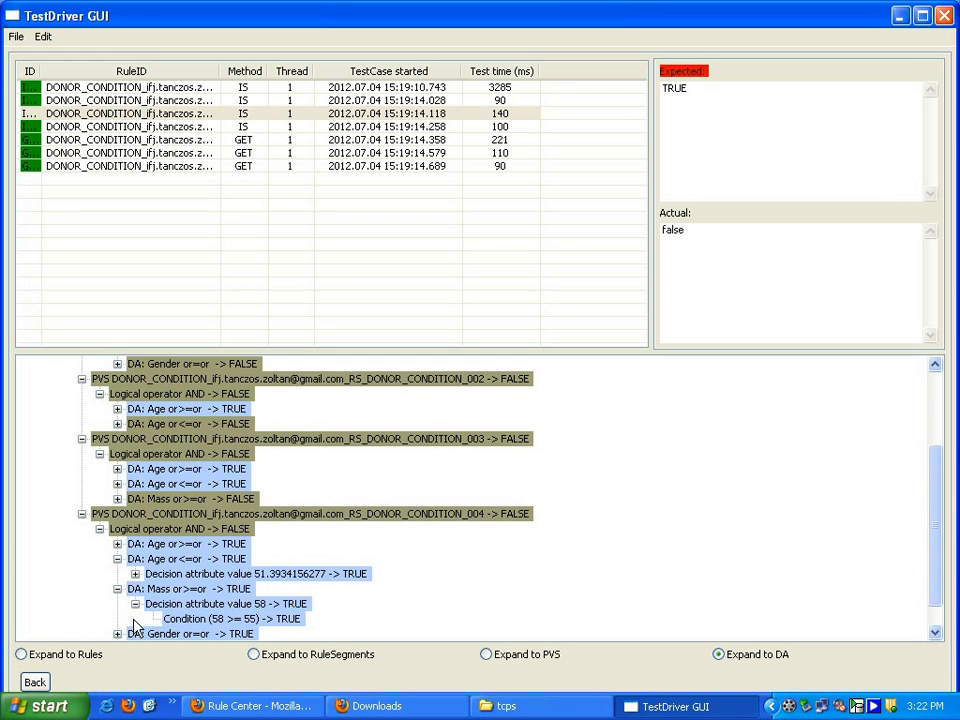
- Expand the Gender and Medical_Condition attributes under PVS 004 down to their evaluated conditions
scroll(136, 625, "down", 1)
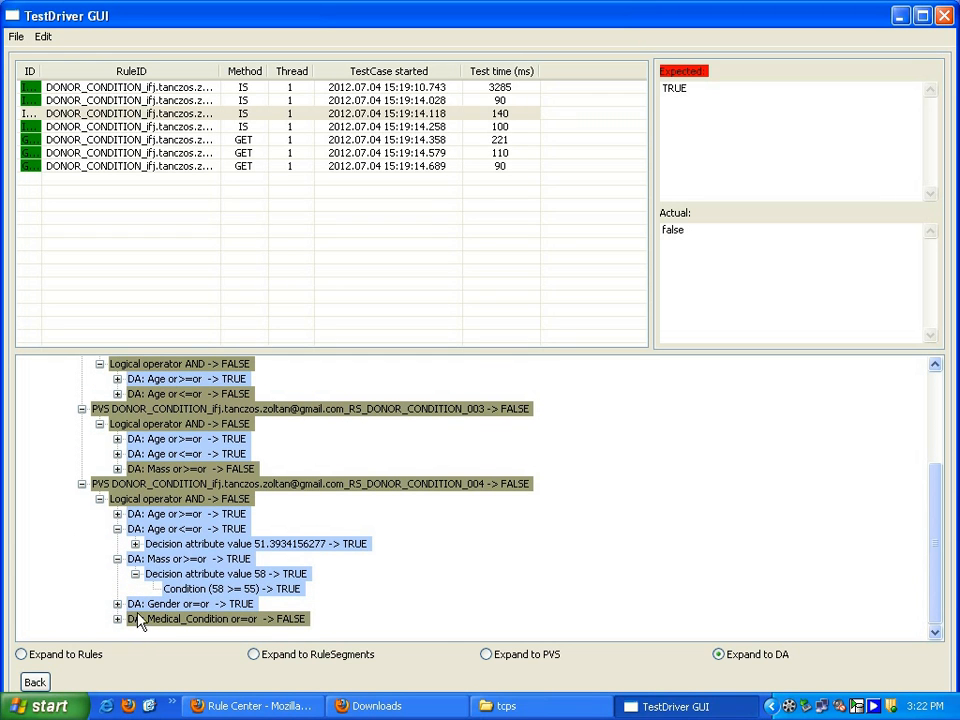
left_click(117, 603)
left_click(135, 618)
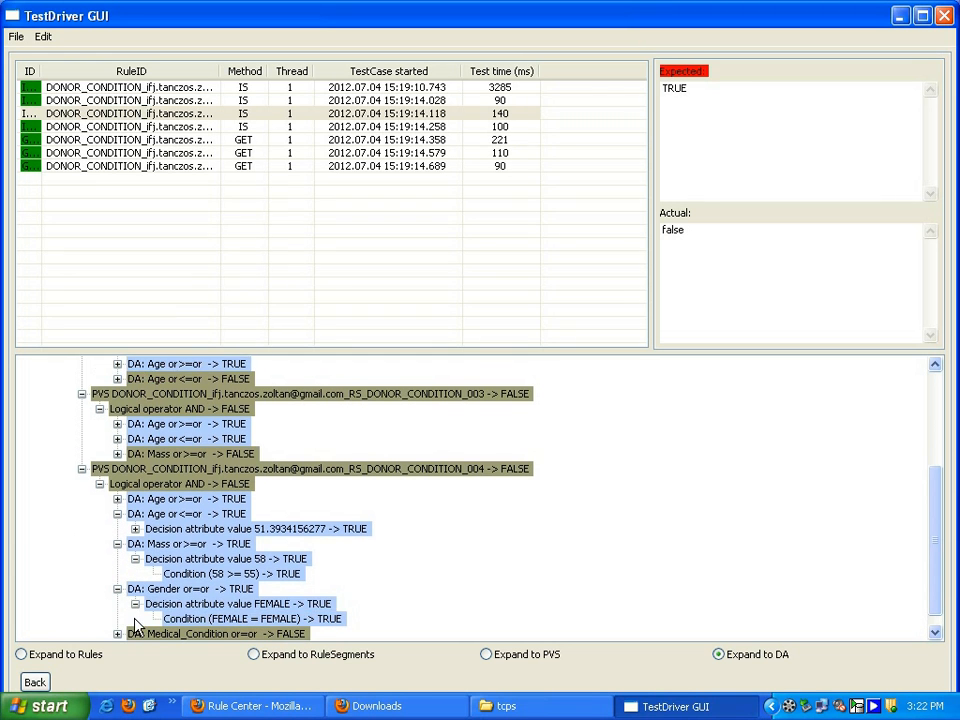
left_click(118, 619)
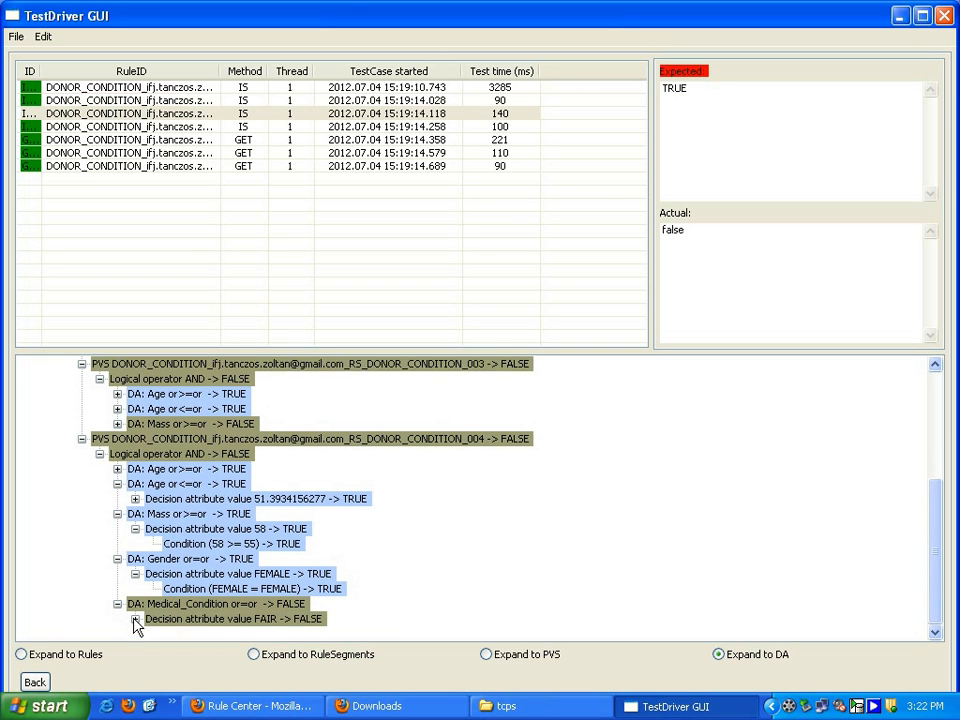
left_click(135, 618)
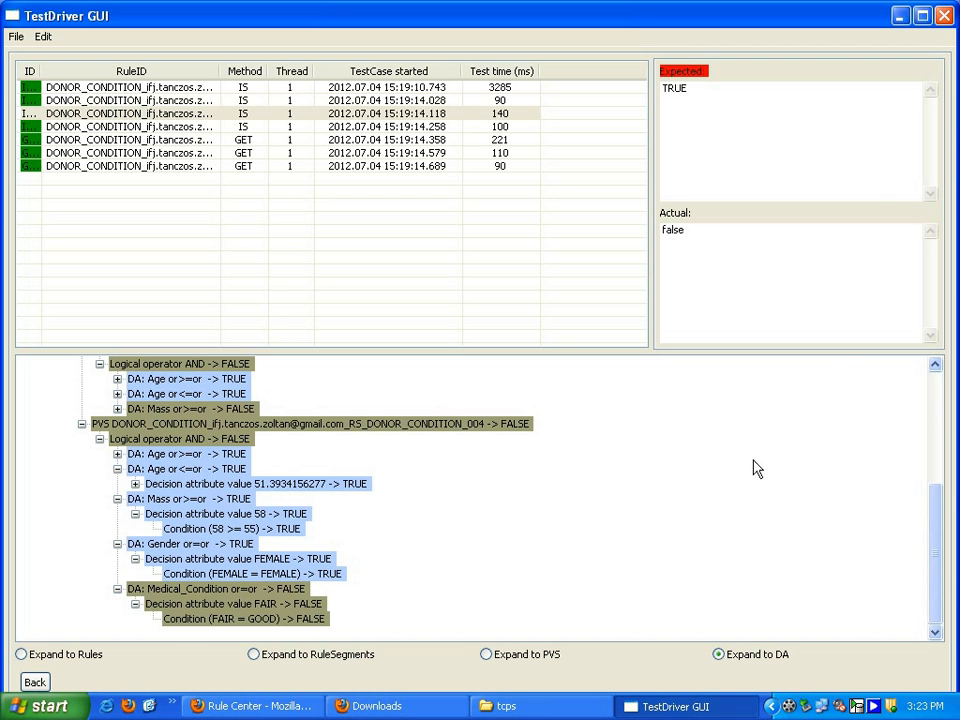
- Close TestDriver, open the DONOR_CONDITION_additional_test workbook in Excel and examine test case IS_5 on the TEST_IS sheet
left_click(943, 15)
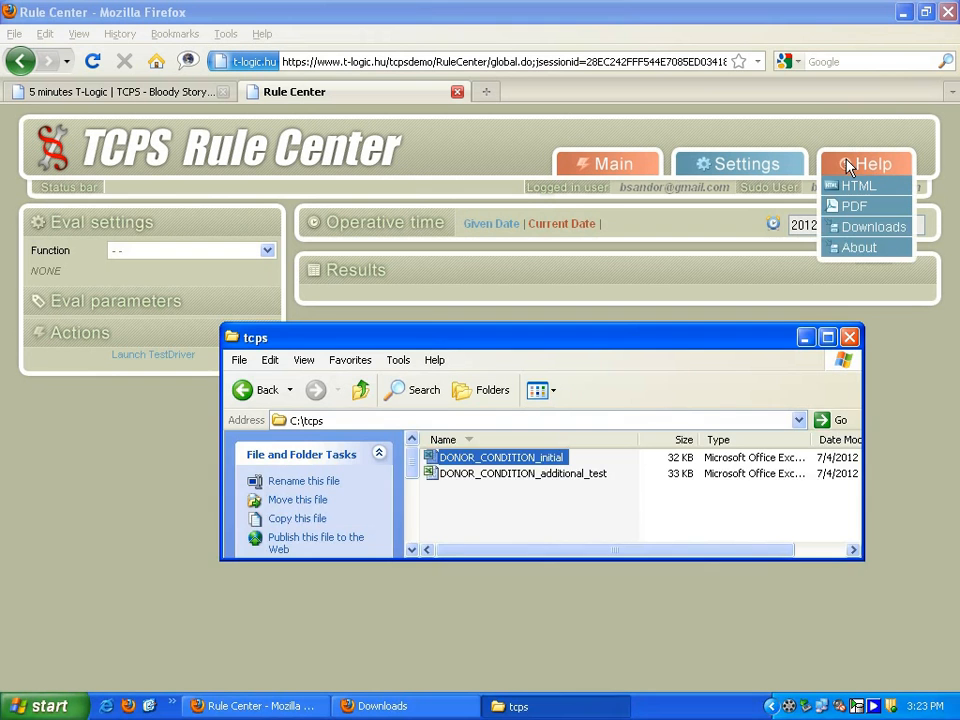
mouse_move(806, 170)
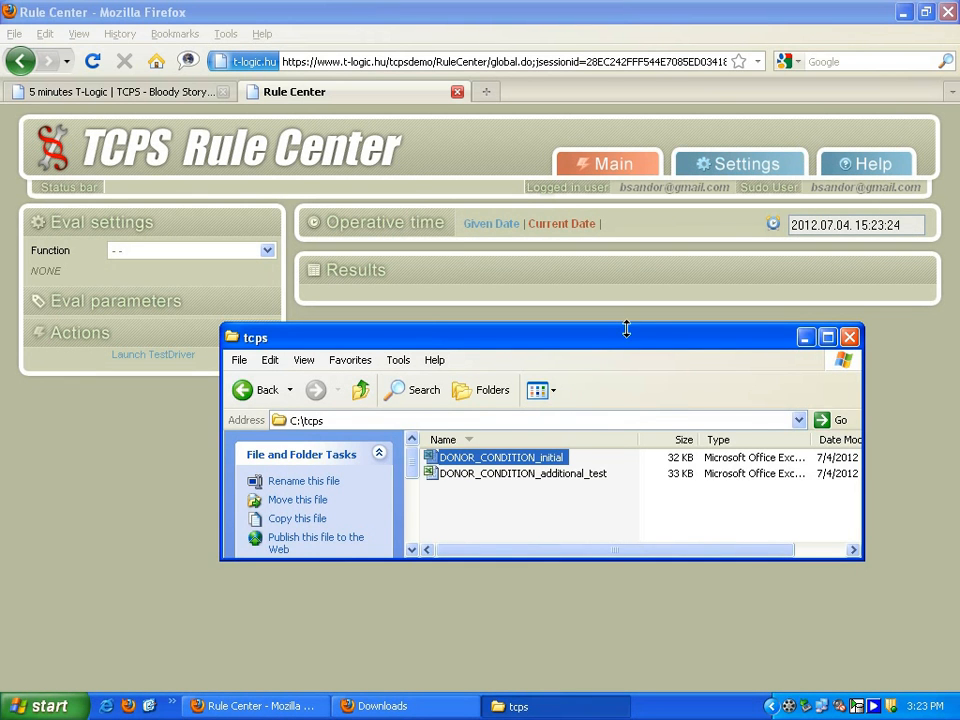
left_click(520, 476)
double_click(520, 477)
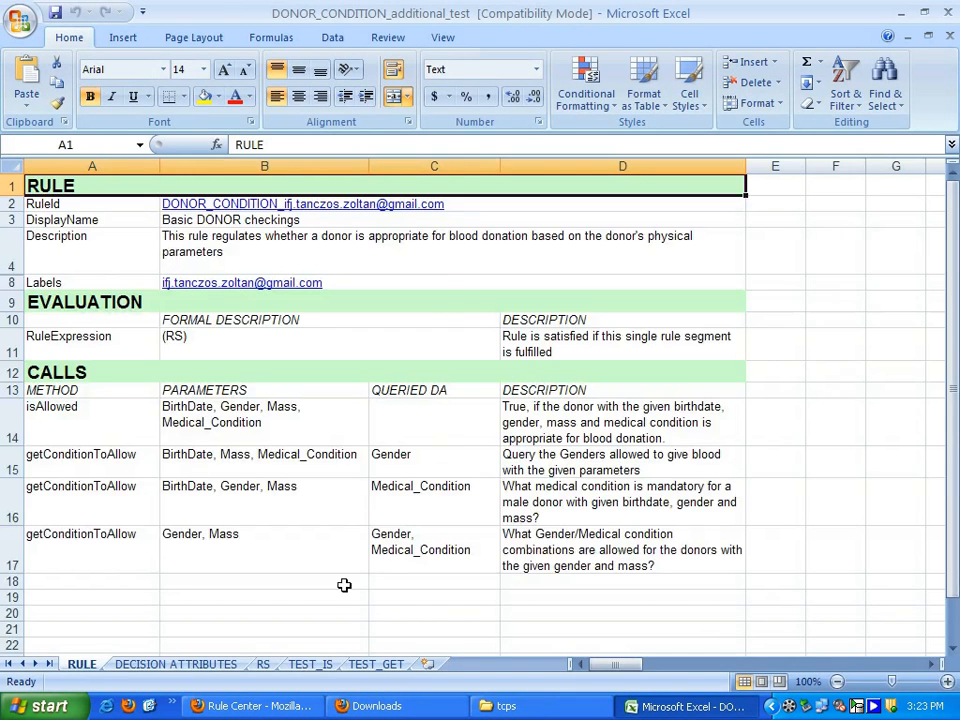
left_click(311, 665)
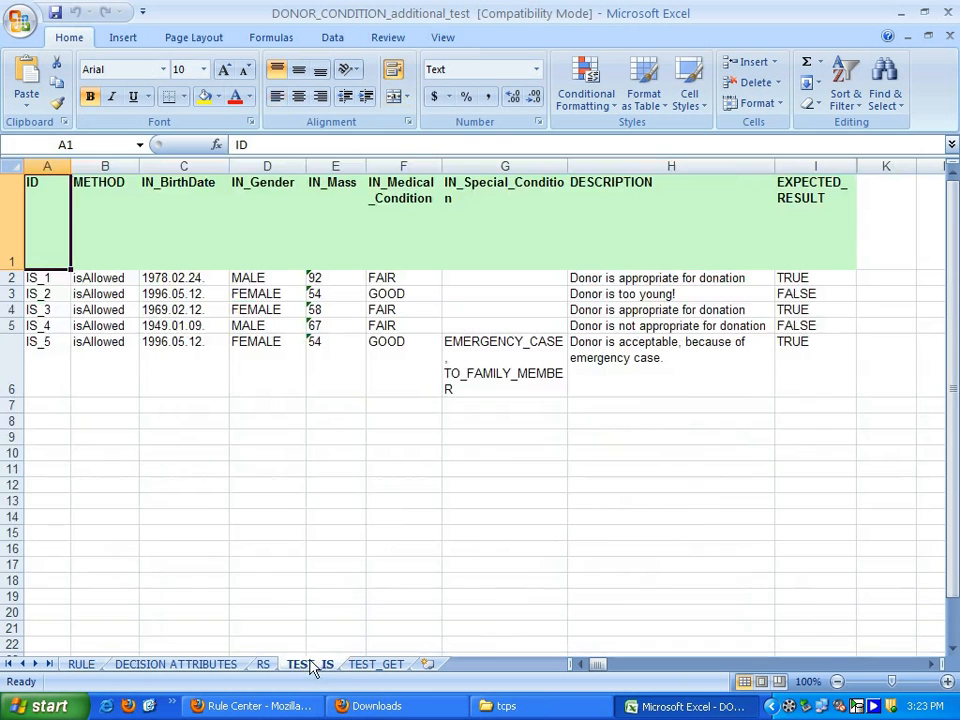
left_click(34, 358)
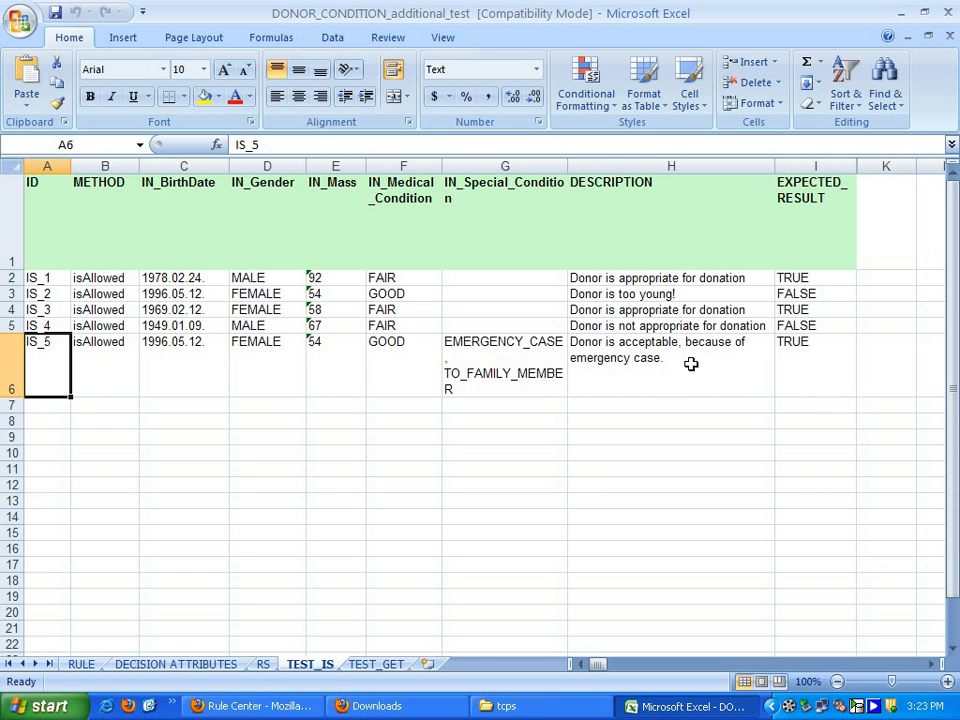
- Relaunch TestDriver from the downloaded testdriver.jnlp file and allow the unverified application to run
left_click(465, 708)
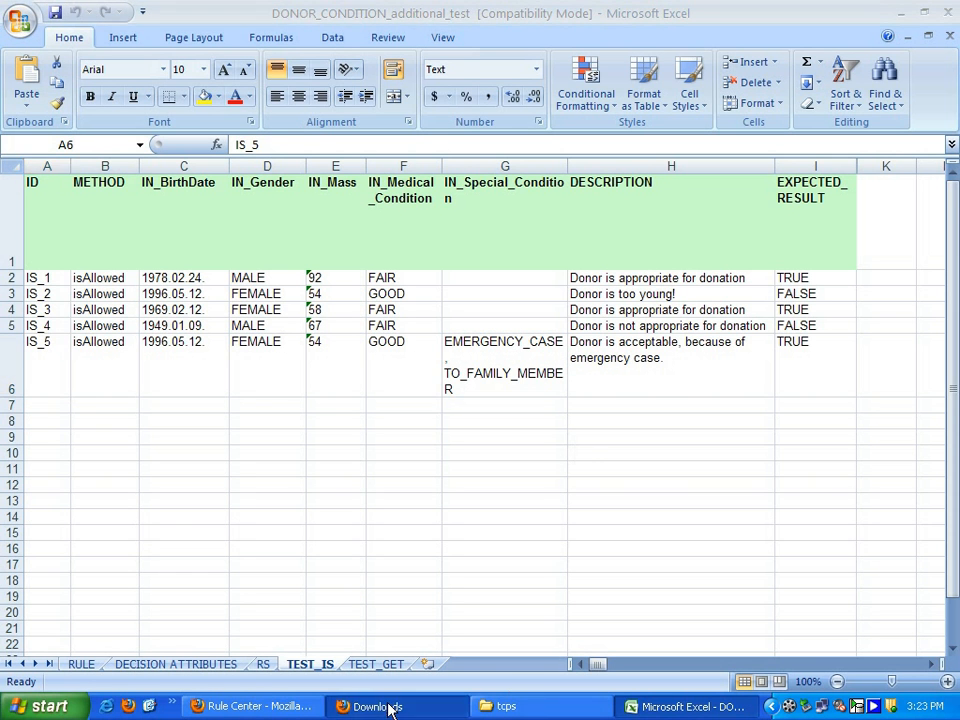
double_click(180, 47)
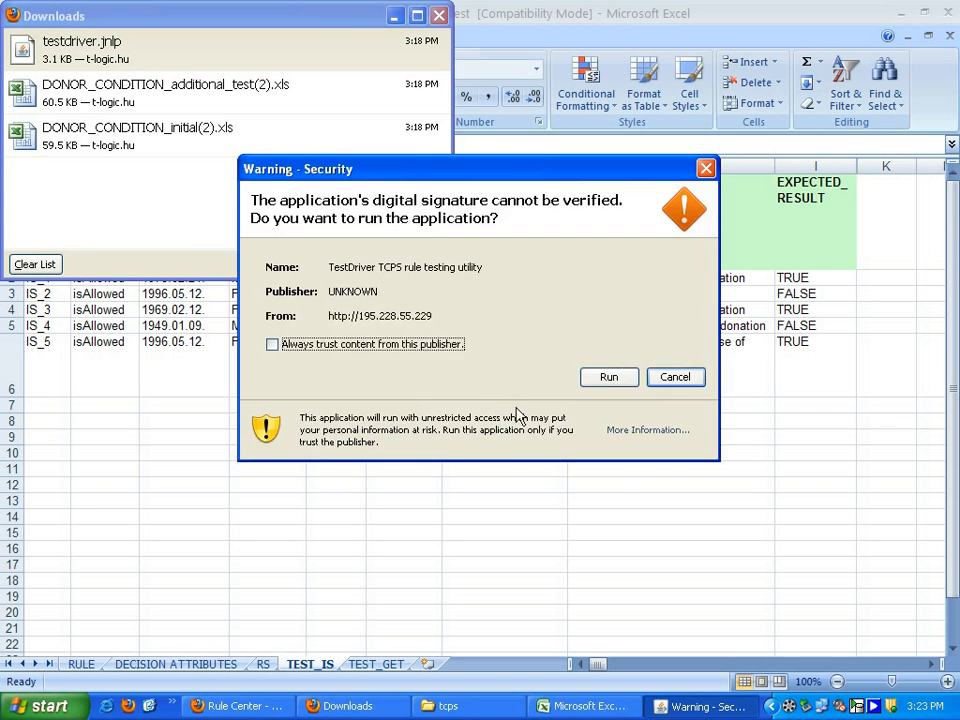
left_click(608, 380)
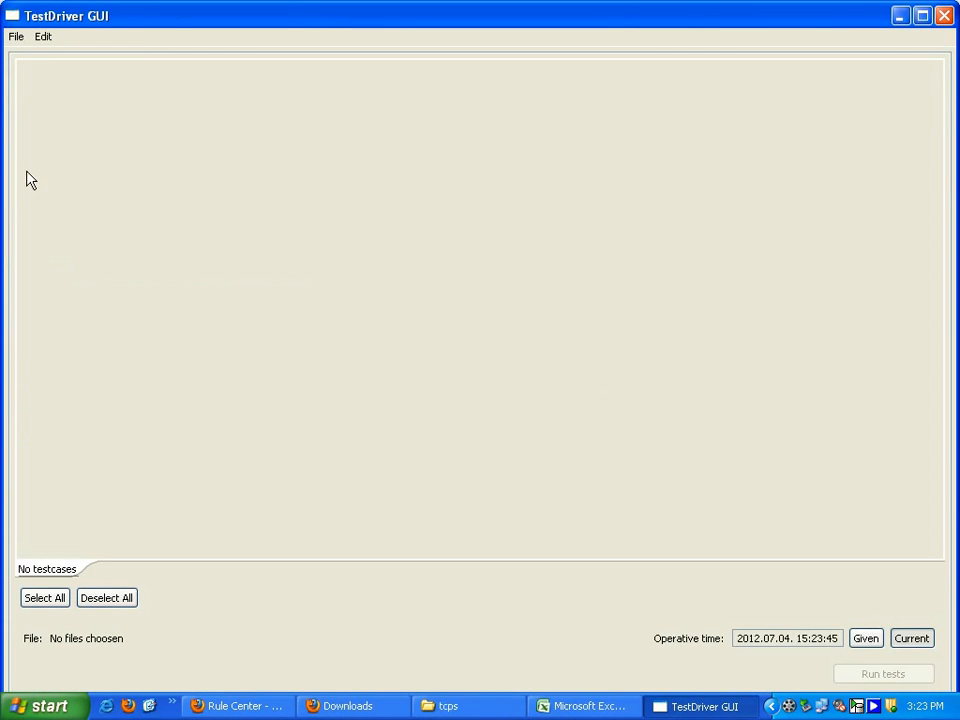
- Load the test cases from DONOR_CONDITION_additional_test.xls in TestDriver and run all of them
left_click(16, 36)
left_click(22, 56)
left_click(16, 36)
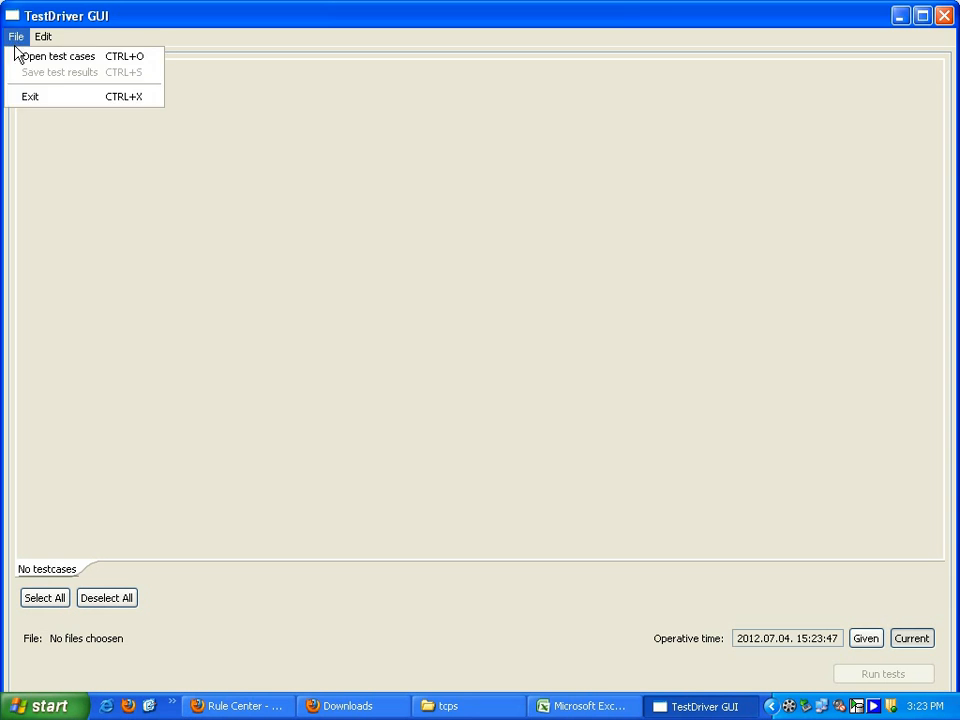
left_click(16, 57)
double_click(179, 123)
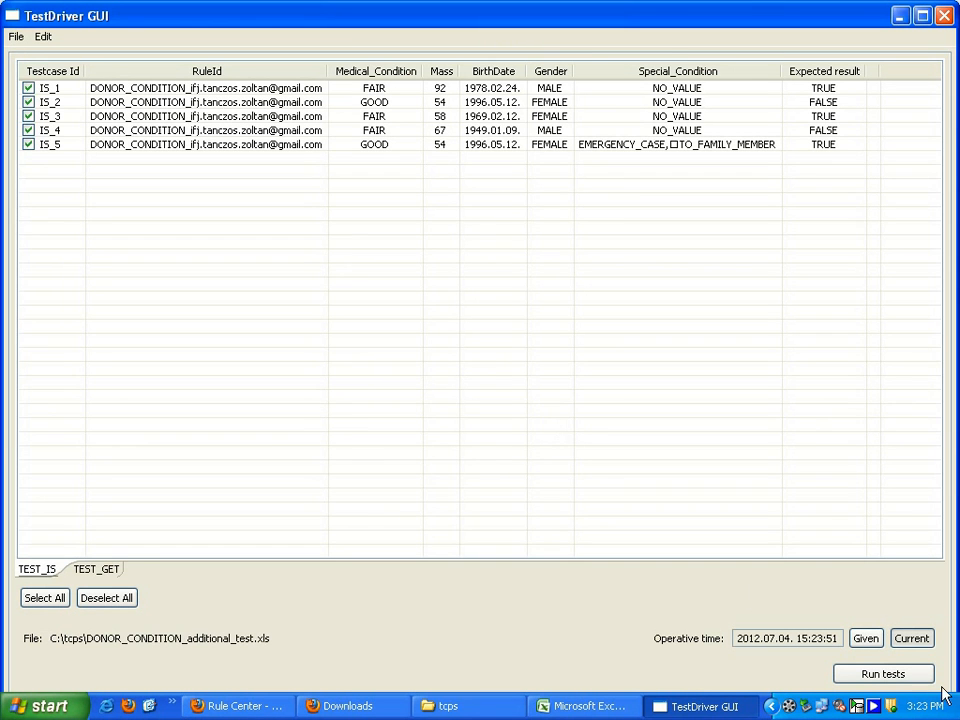
left_click(888, 676)
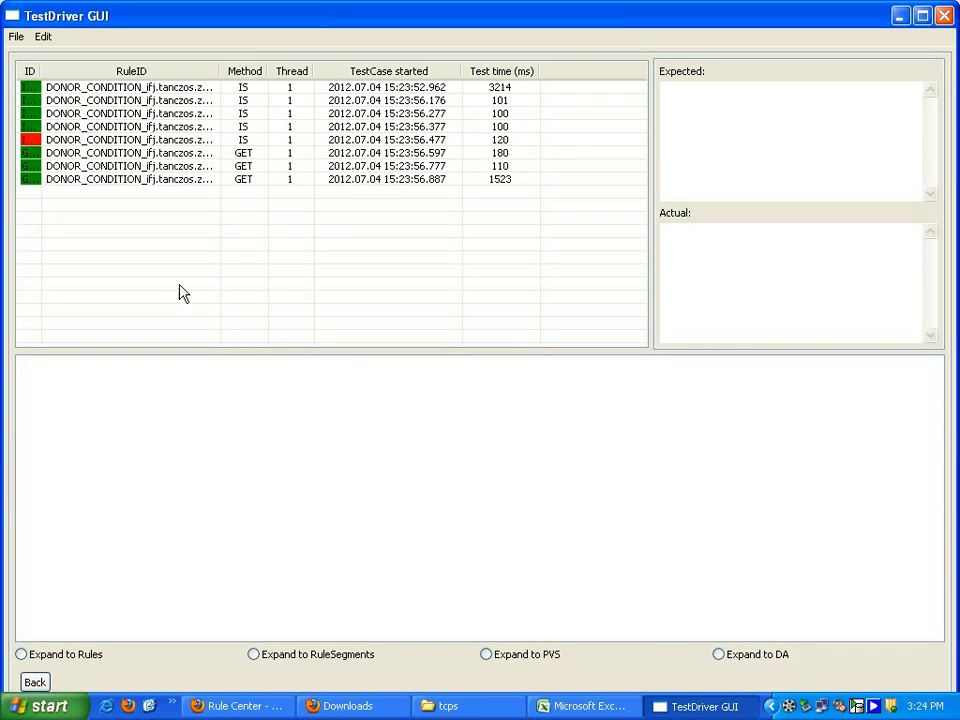
- Select the fifth IS test case in the results and compare its expected and actual values
left_click(54, 141)
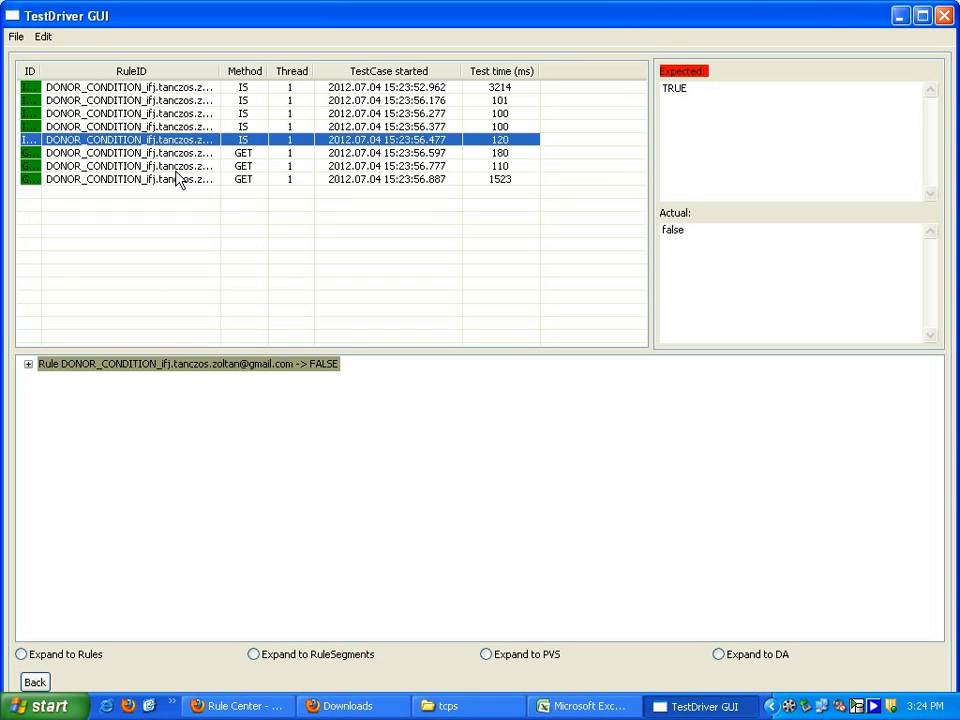
left_click(691, 243)
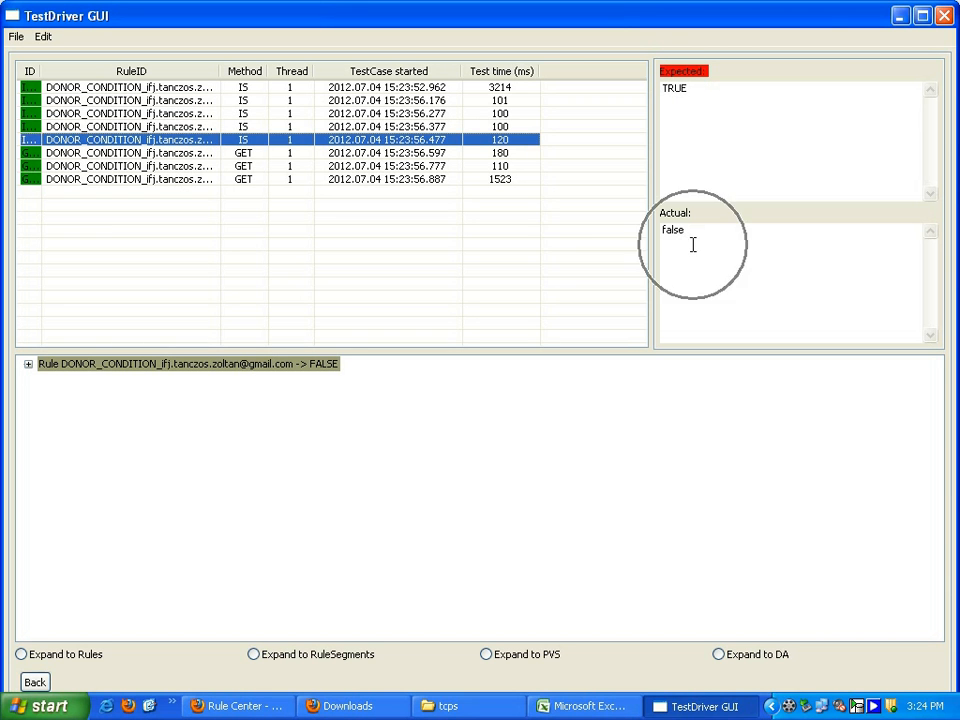
left_click(699, 99)
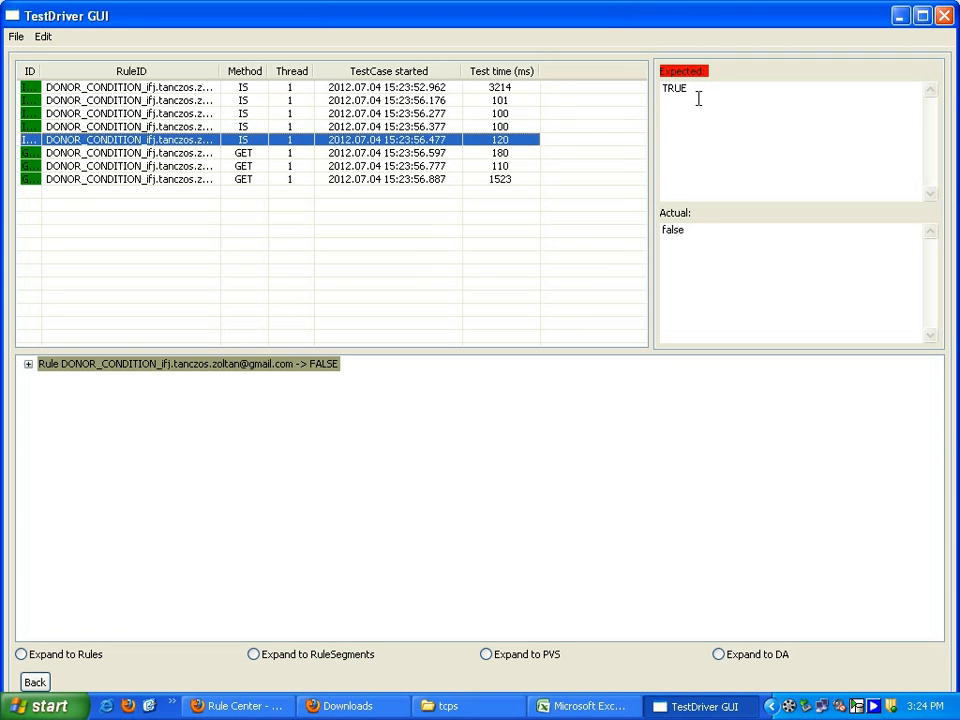